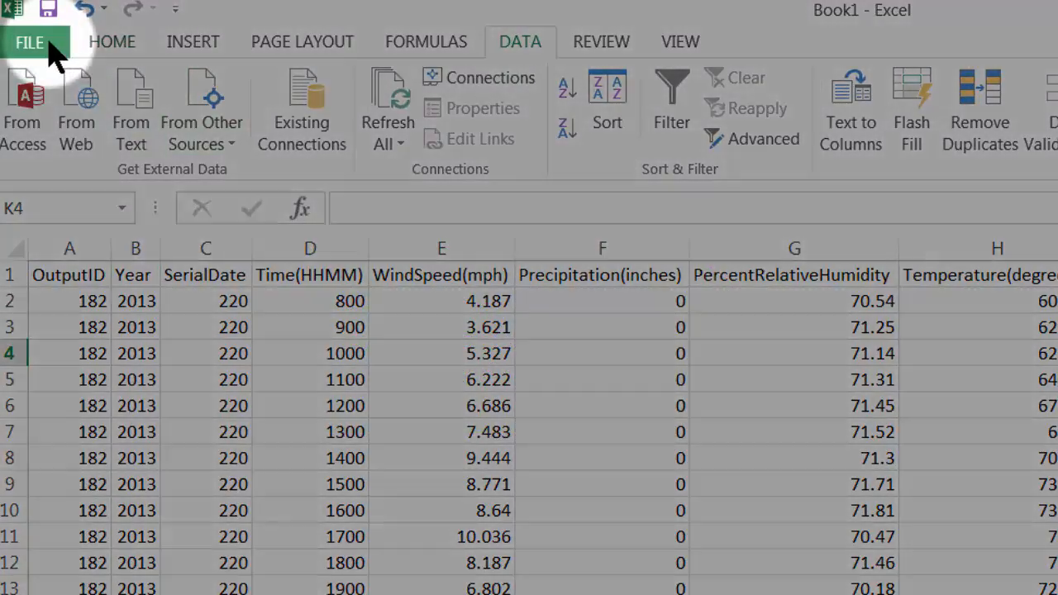
- Save the sheet into ToolboxImportFiles as ConvertedSiteS46_Meteorological in CSV (Comma delimited) format
{"action": "left_click", "coordinate": [48, 41]}
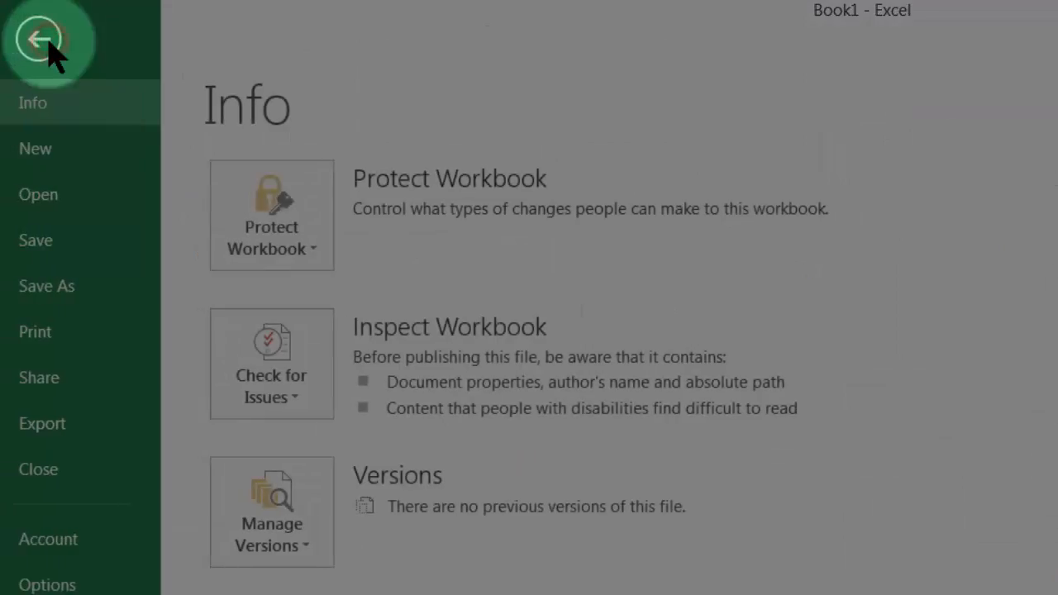
{"action": "left_click", "coordinate": [53, 283]}
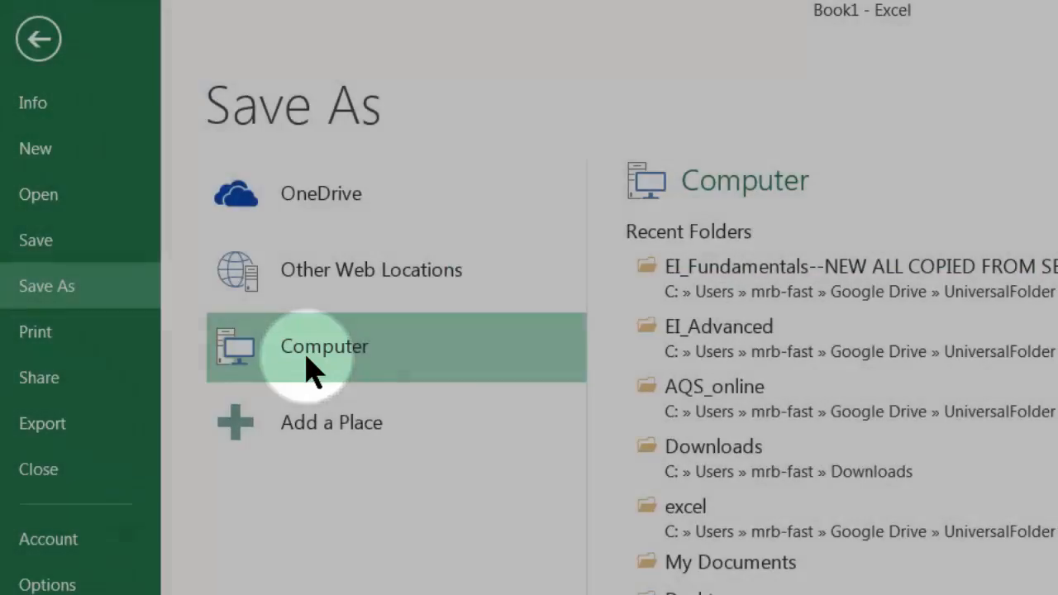
{"action": "double_click", "coordinate": [307, 364]}
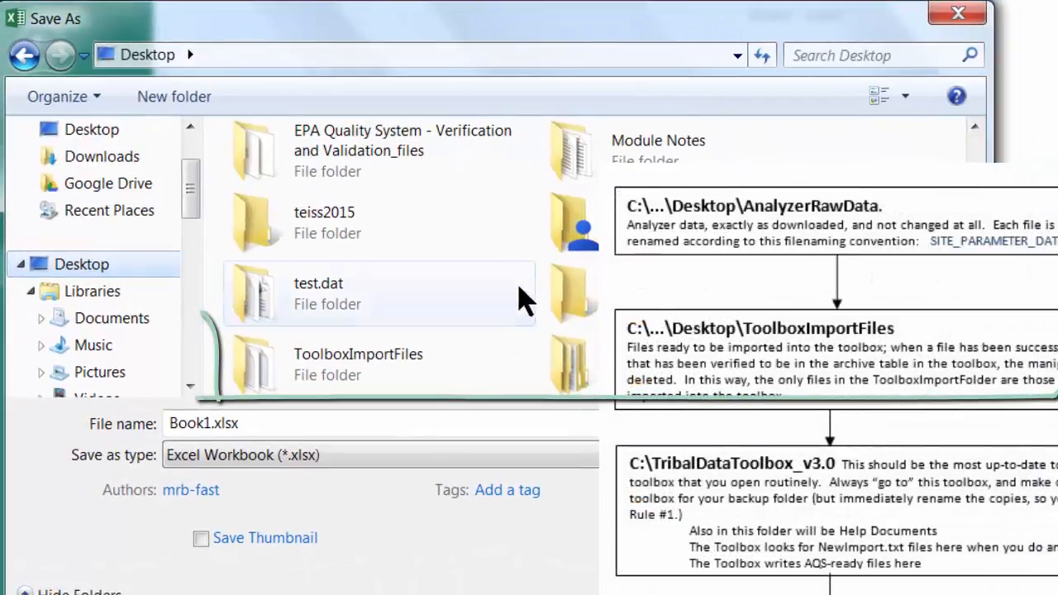
{"action": "double_click", "coordinate": [359, 357]}
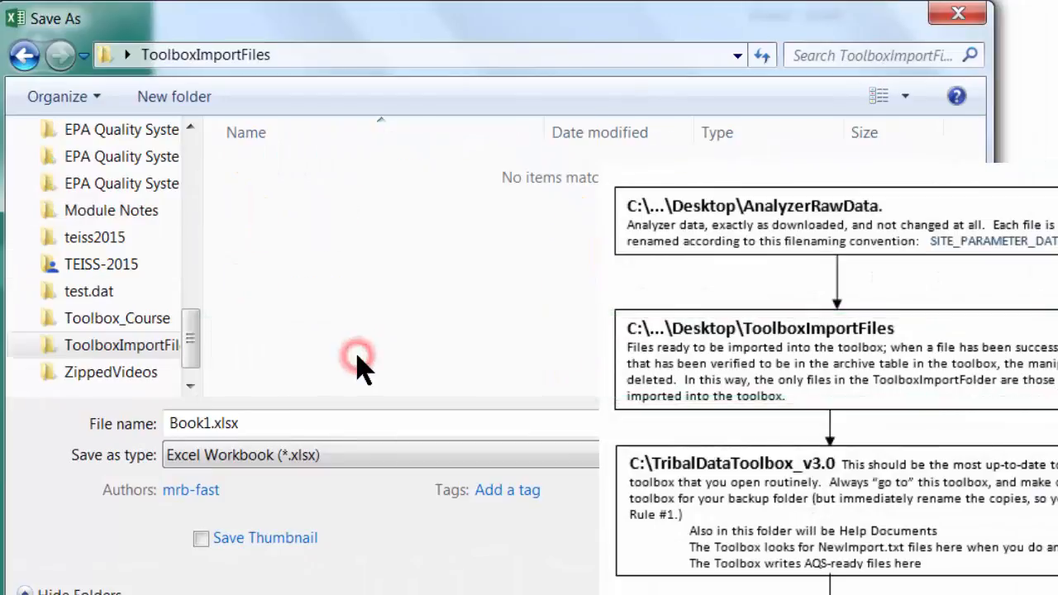
{"action": "double_click", "coordinate": [185, 422]}
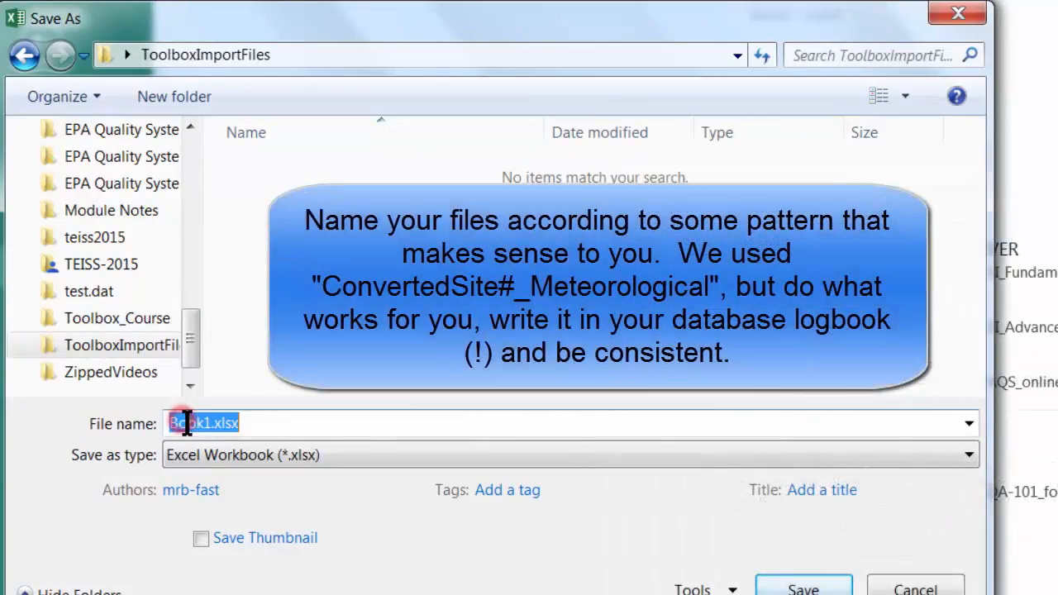
{"action": "type", "text": "ConvertedSite"}
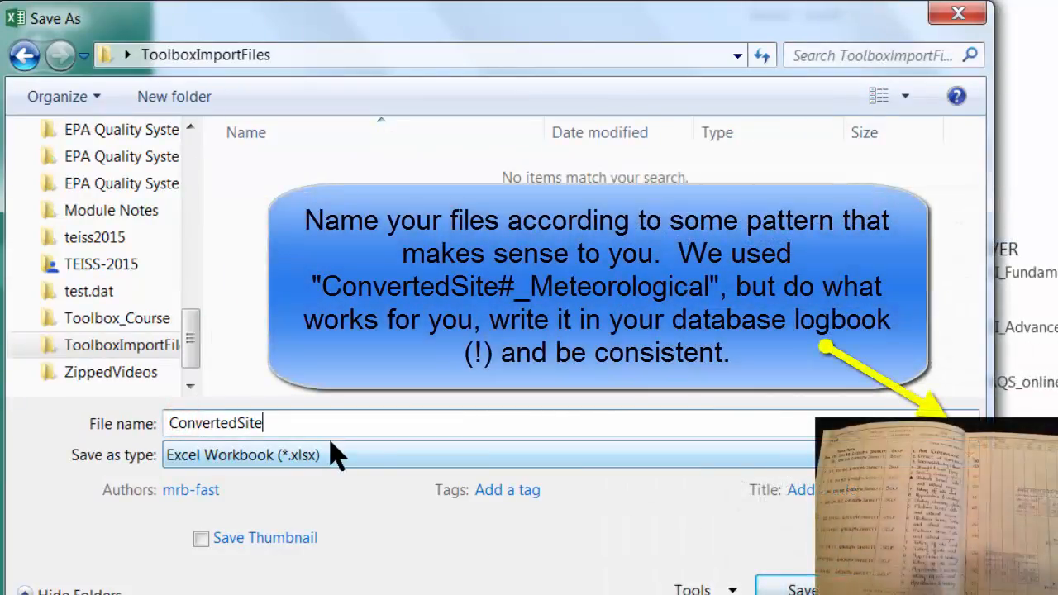
{"action": "type", "text": "S46_Meteorological"}
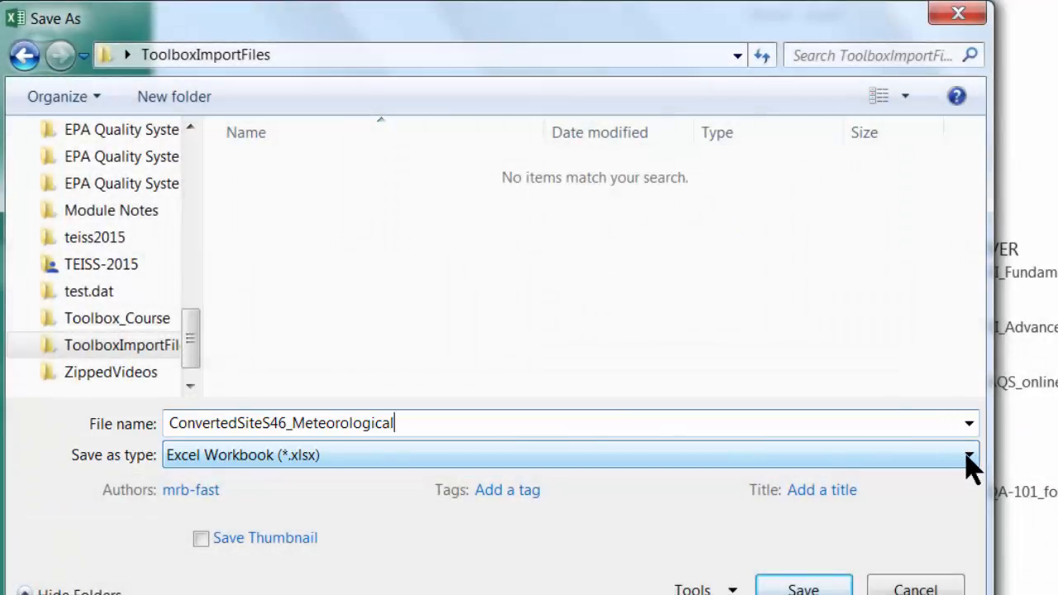
{"action": "left_click", "coordinate": [970, 457]}
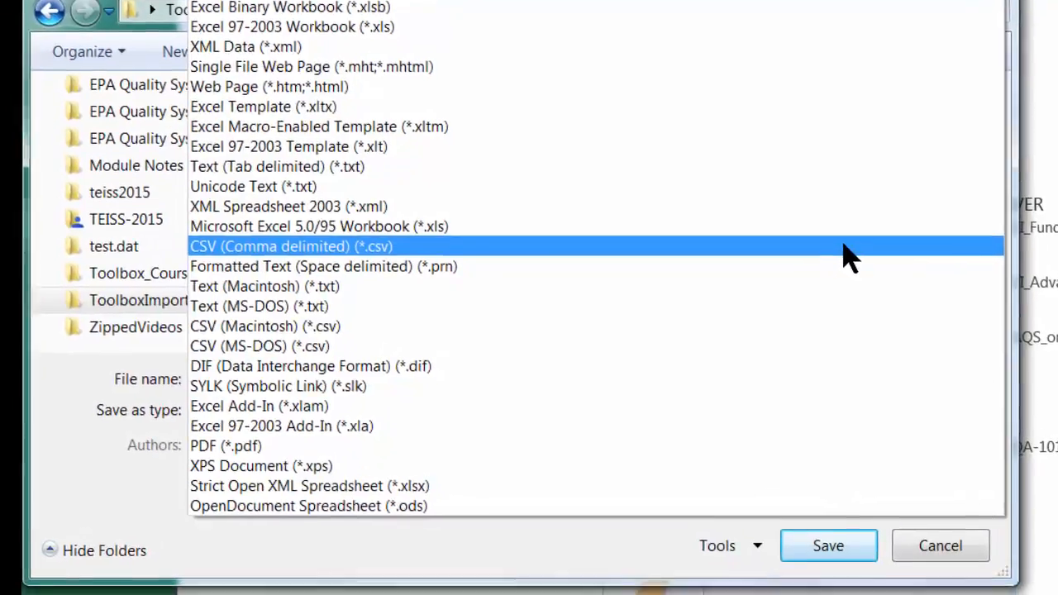
{"action": "left_click", "coordinate": [833, 283]}
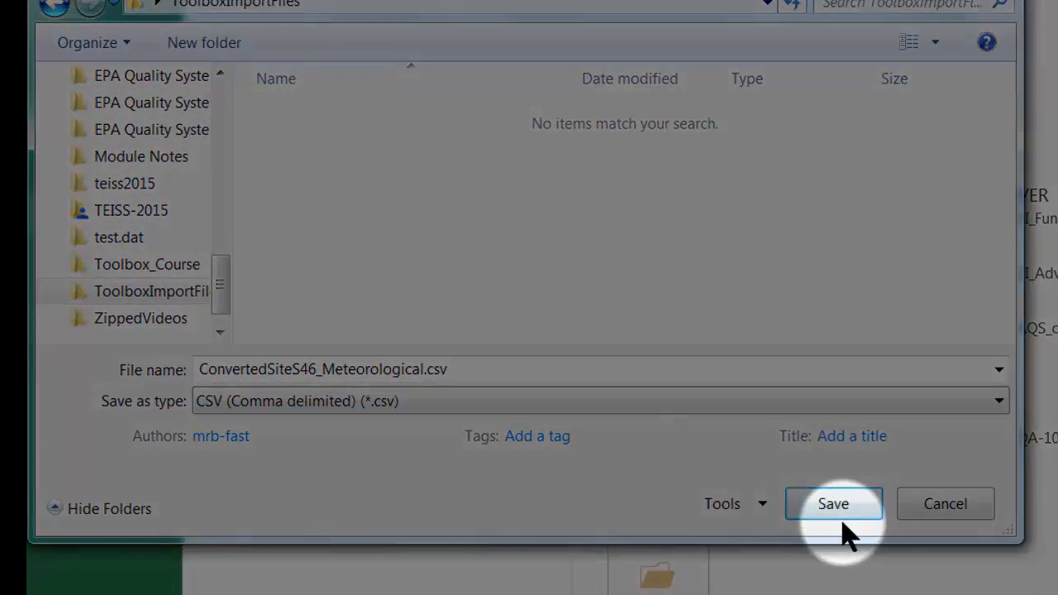
{"action": "left_click", "coordinate": [834, 506]}
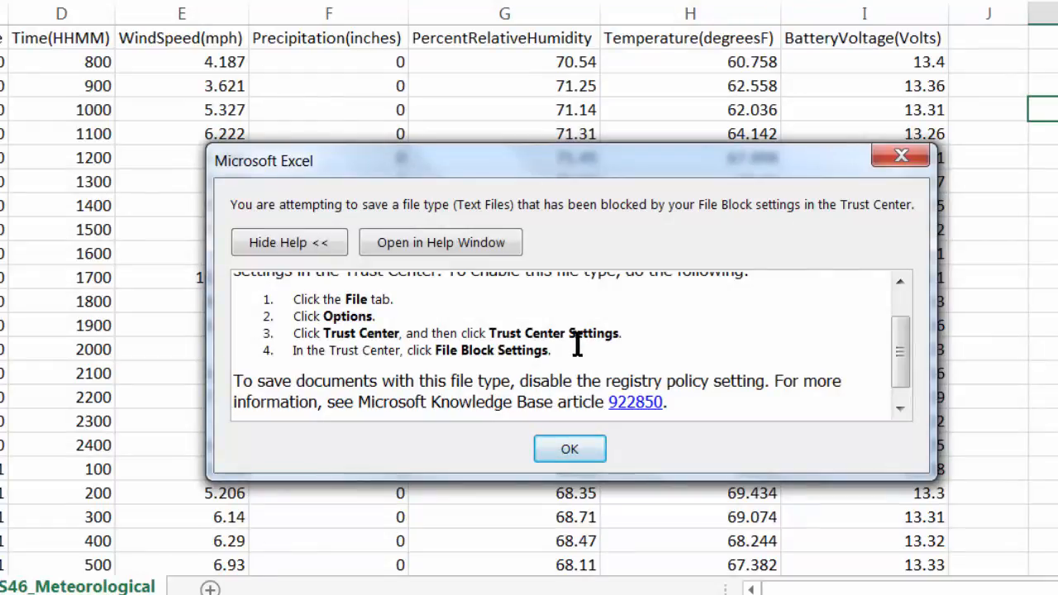
- Read through the File Block warning's help text and dismiss it with OK
{"action": "left_click", "coordinate": [904, 335]}
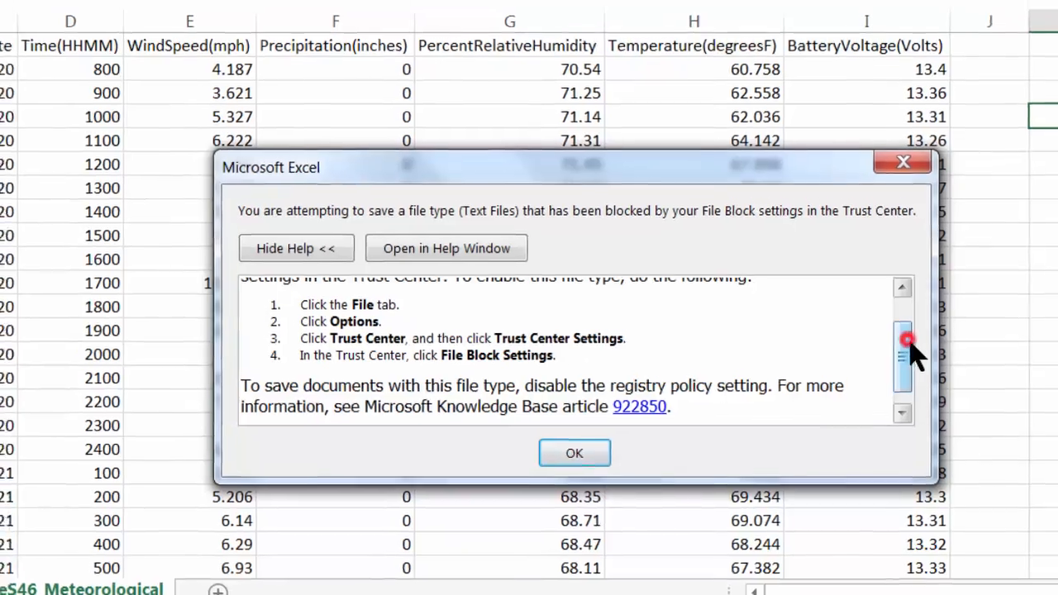
{"action": "left_click_drag", "start_coordinate": [906, 341], "coordinate": [904, 316]}
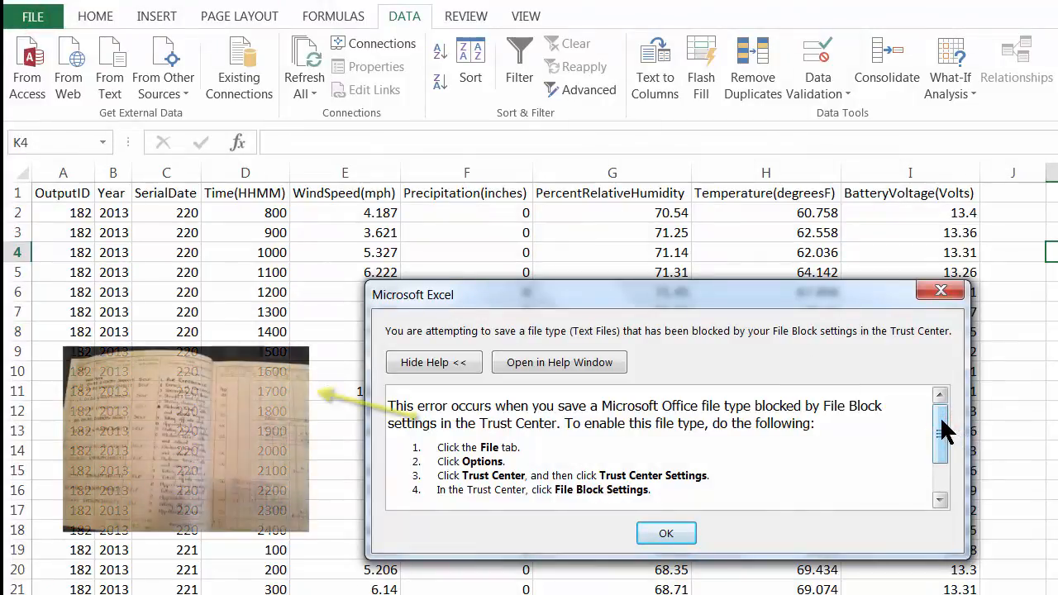
{"action": "scroll", "coordinate": [946, 432], "scroll_direction": "down", "scroll_amount": 3}
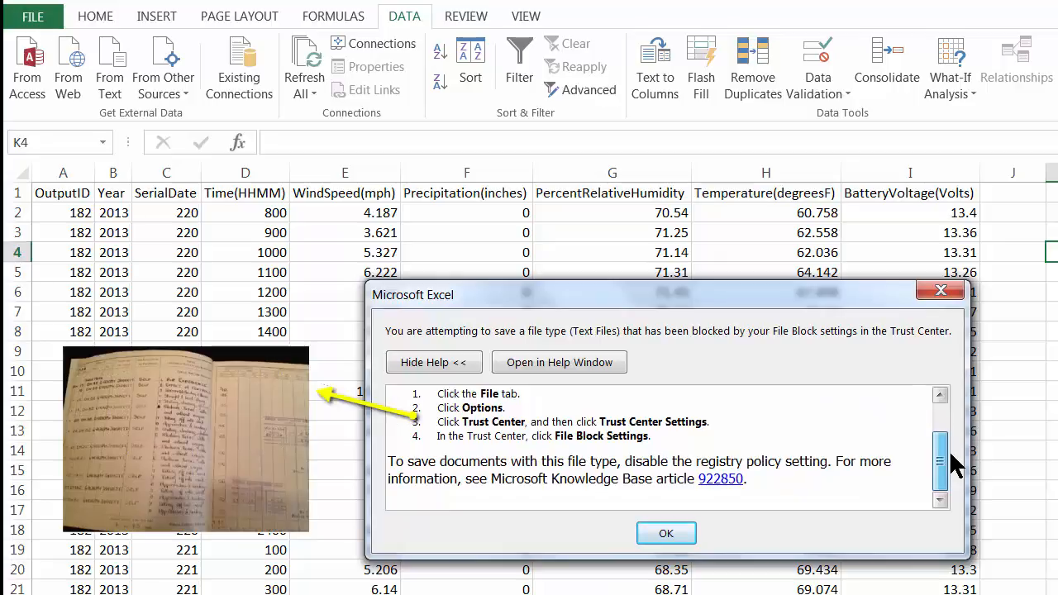
{"action": "left_click", "coordinate": [665, 533]}
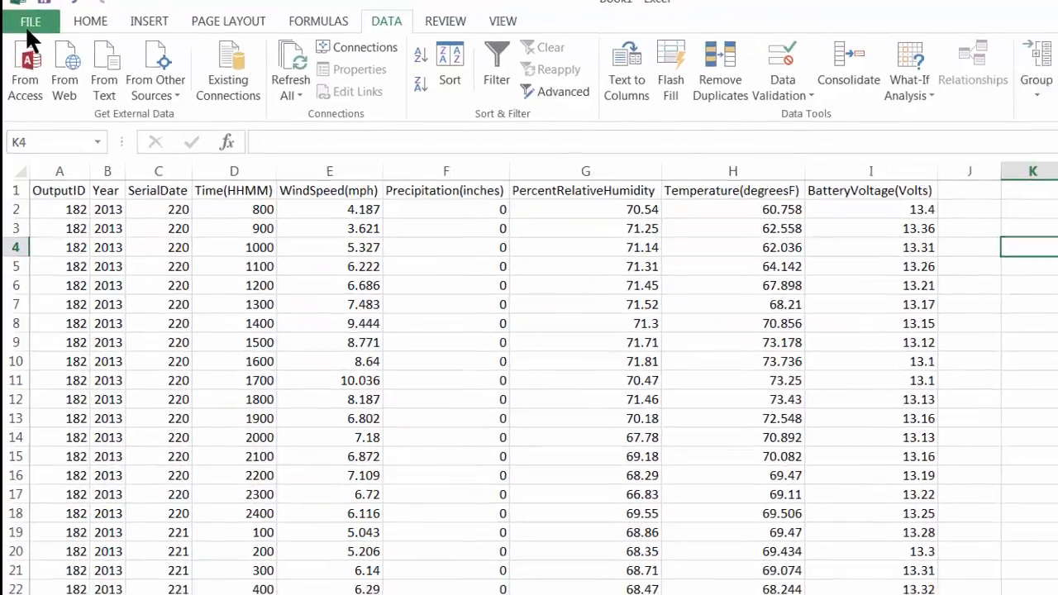
- Uncheck Save for Text Files in the Trust Center's File Block Settings and apply it
{"action": "left_click", "coordinate": [27, 28]}
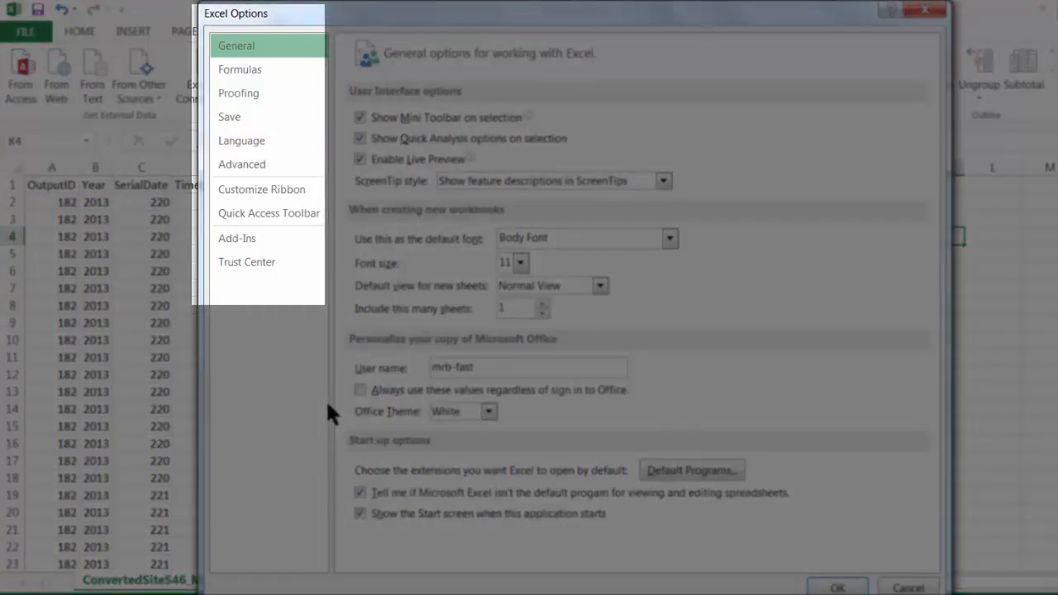
{"action": "left_click", "coordinate": [235, 263]}
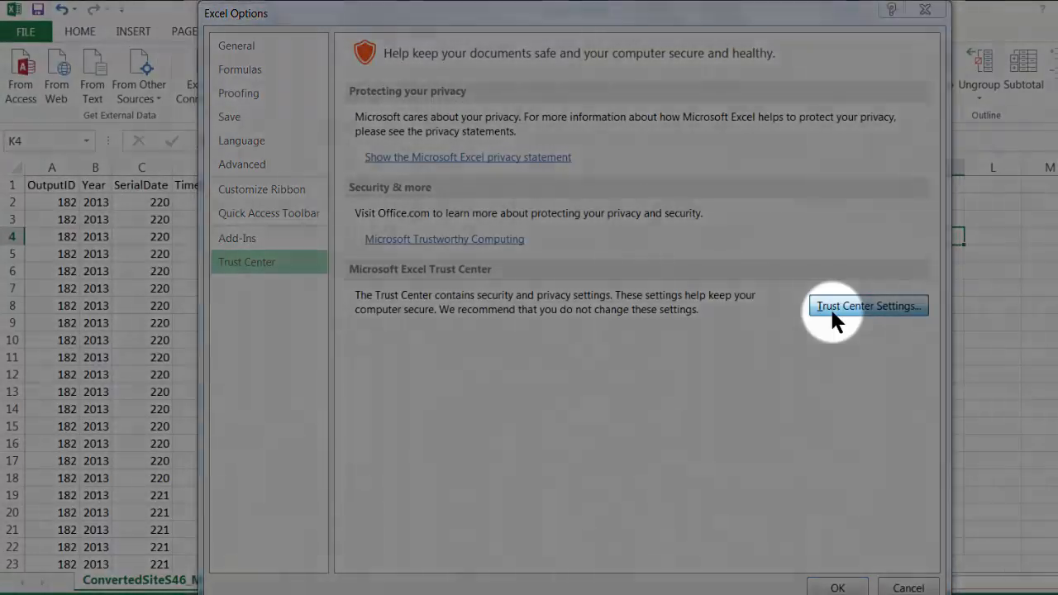
{"action": "left_click", "coordinate": [830, 307]}
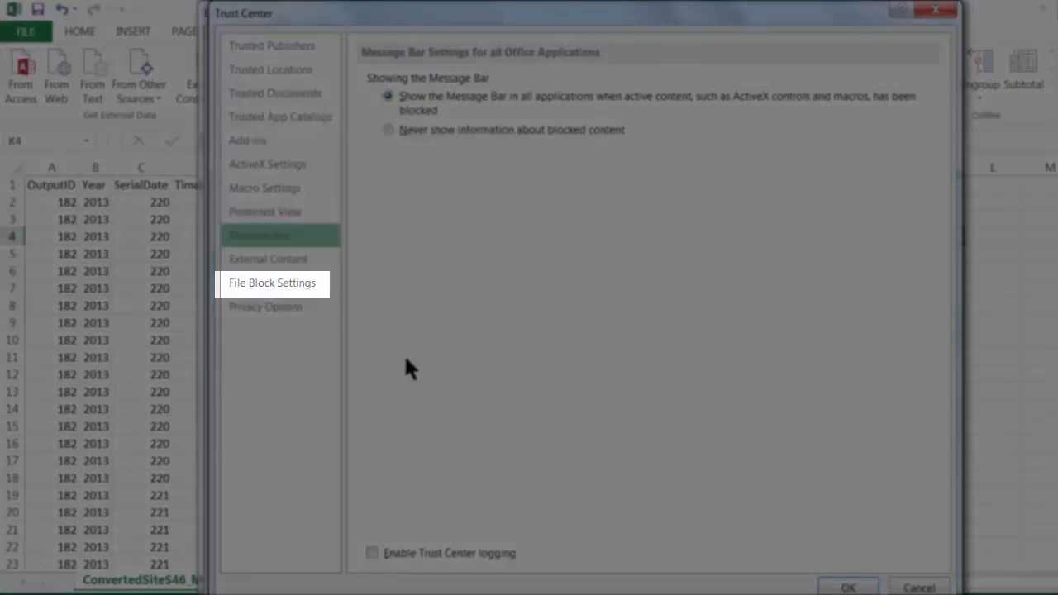
{"action": "left_click", "coordinate": [272, 286]}
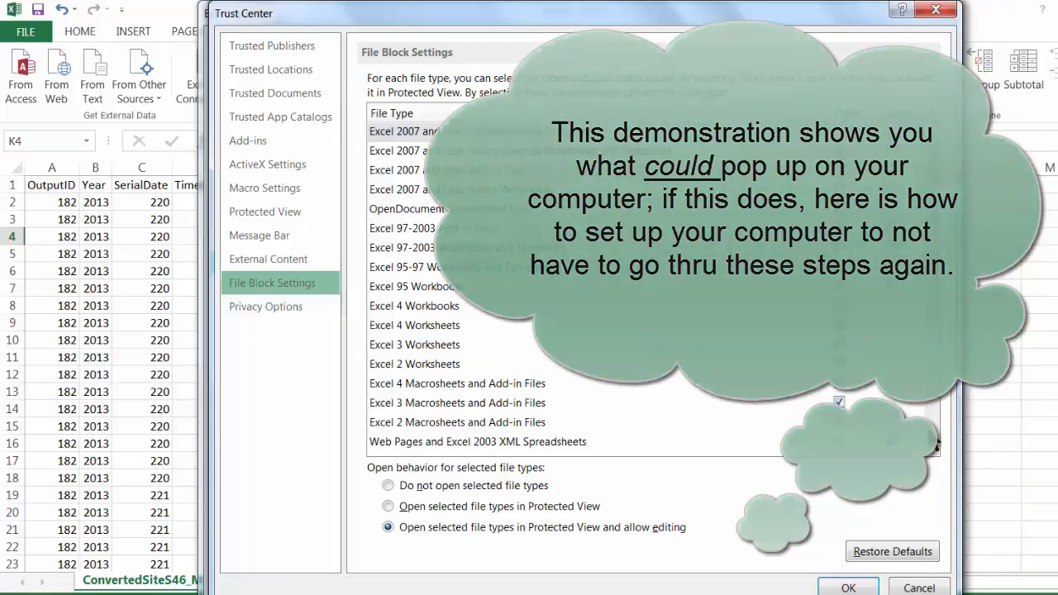
{"action": "left_click", "coordinate": [929, 429]}
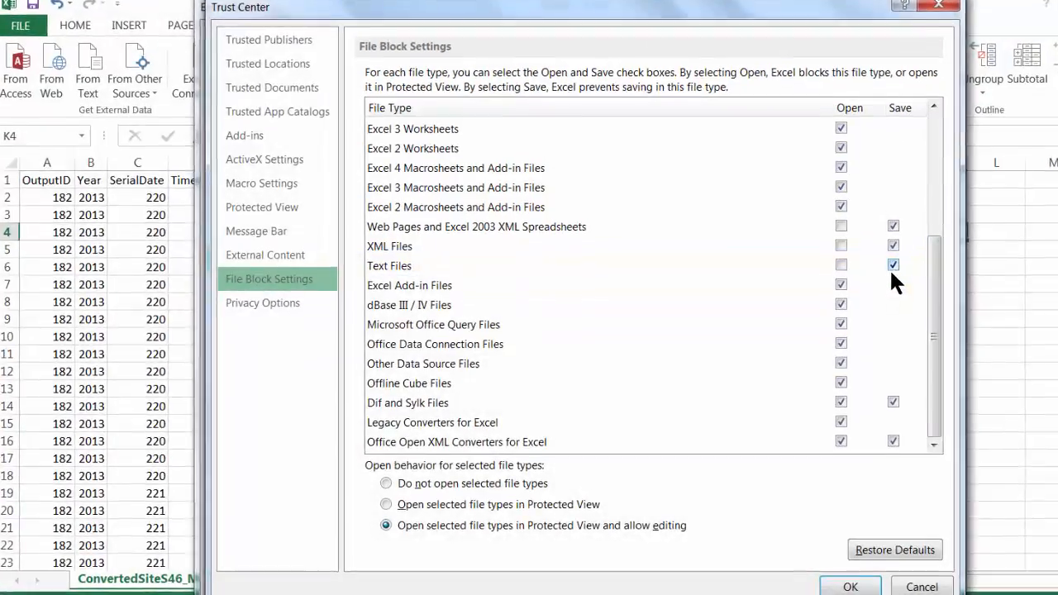
{"action": "left_click", "coordinate": [892, 266]}
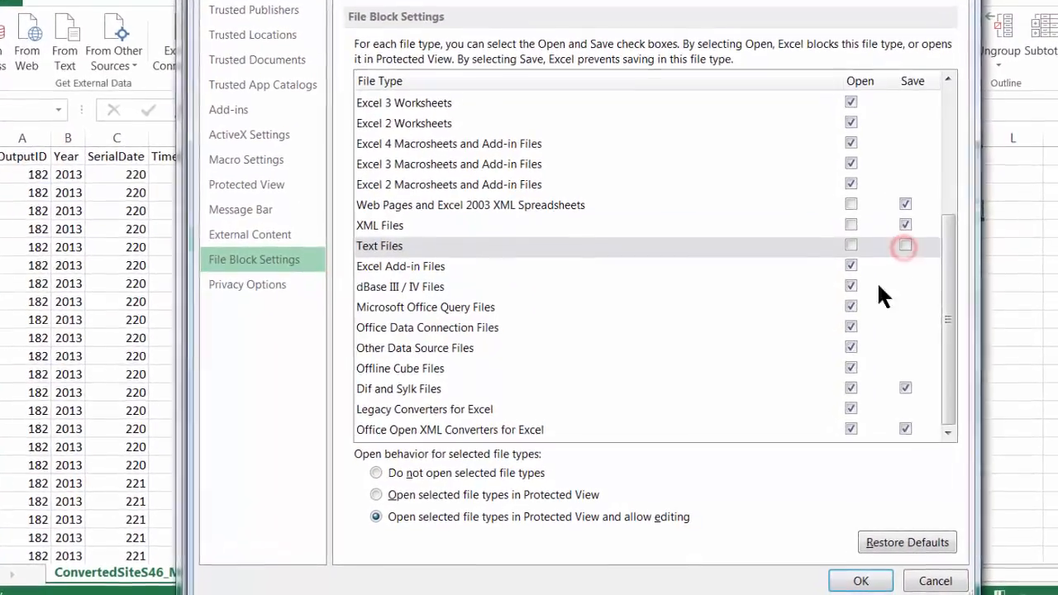
{"action": "left_click", "coordinate": [860, 581]}
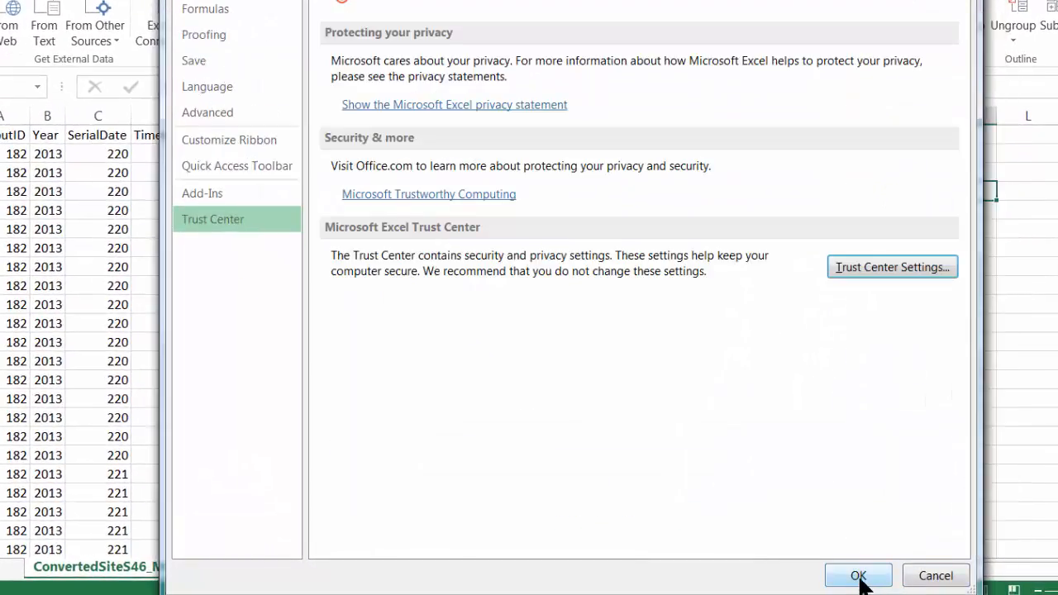
{"action": "left_click", "coordinate": [859, 577]}
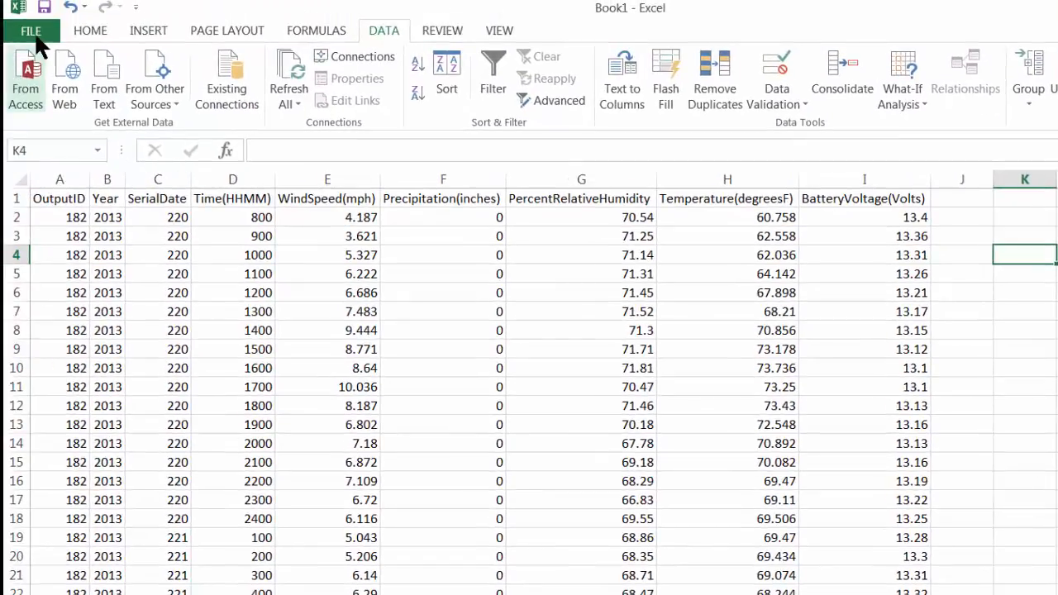
- Save again to Desktop > ToolboxImportFiles as ConvertedSiteS46_Meteorological, CSV (Comma delimited) type
{"action": "left_click", "coordinate": [34, 32]}
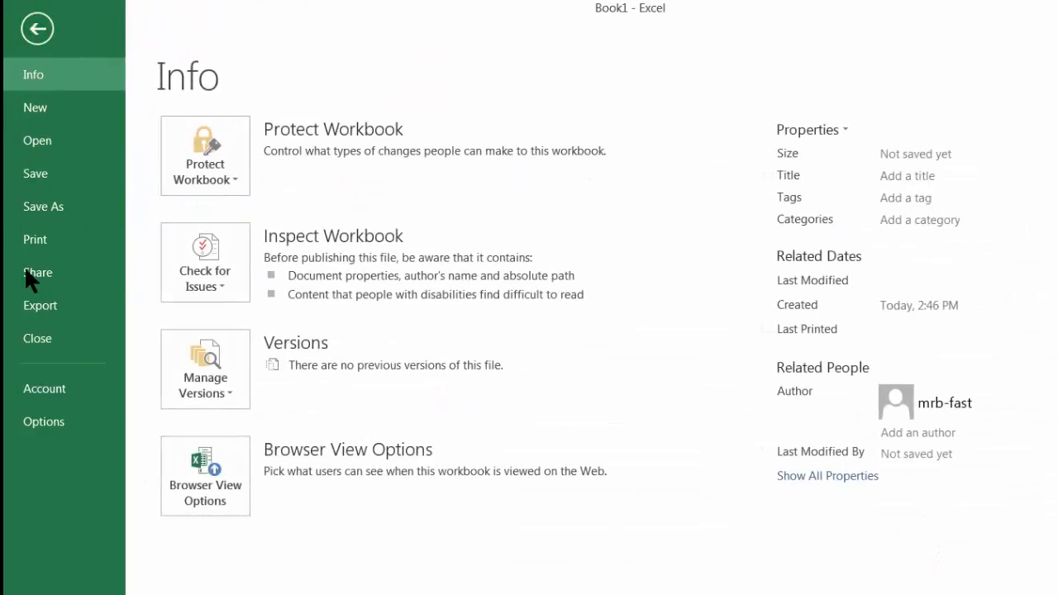
{"action": "left_click", "coordinate": [59, 214]}
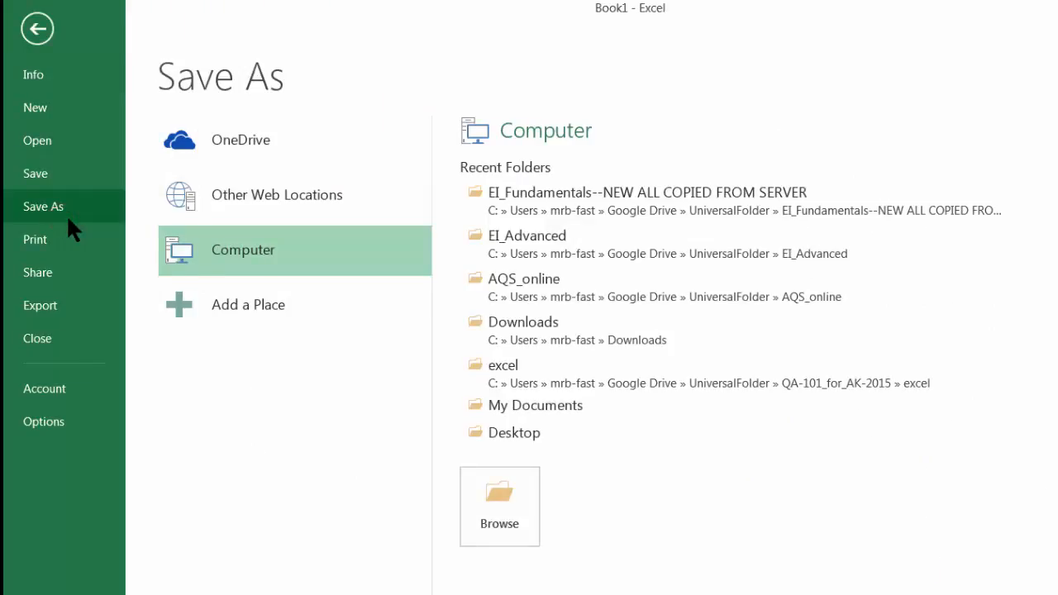
{"action": "left_click", "coordinate": [204, 251]}
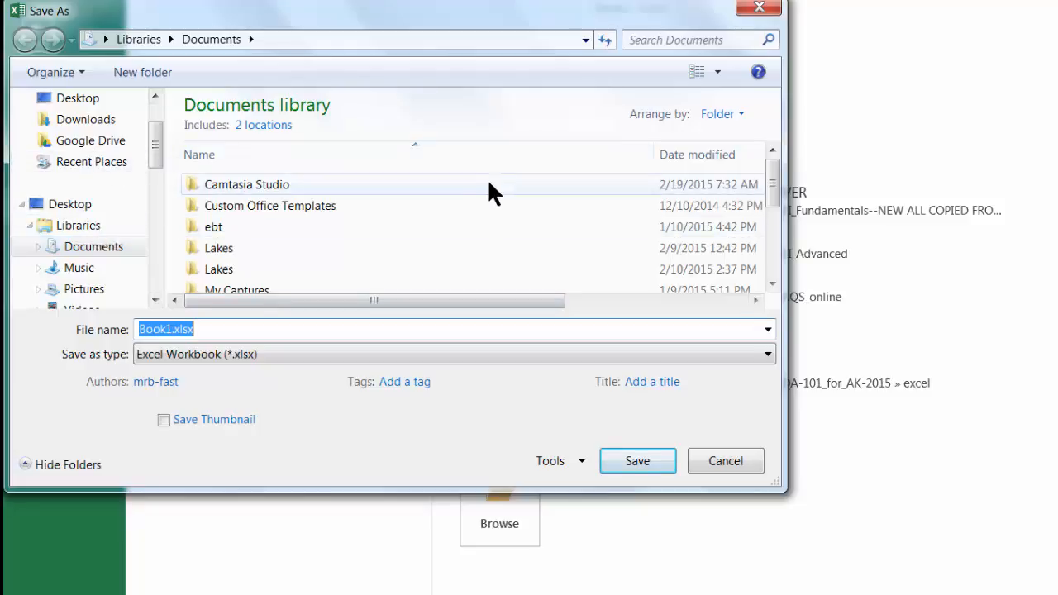
{"action": "left_click", "coordinate": [70, 99]}
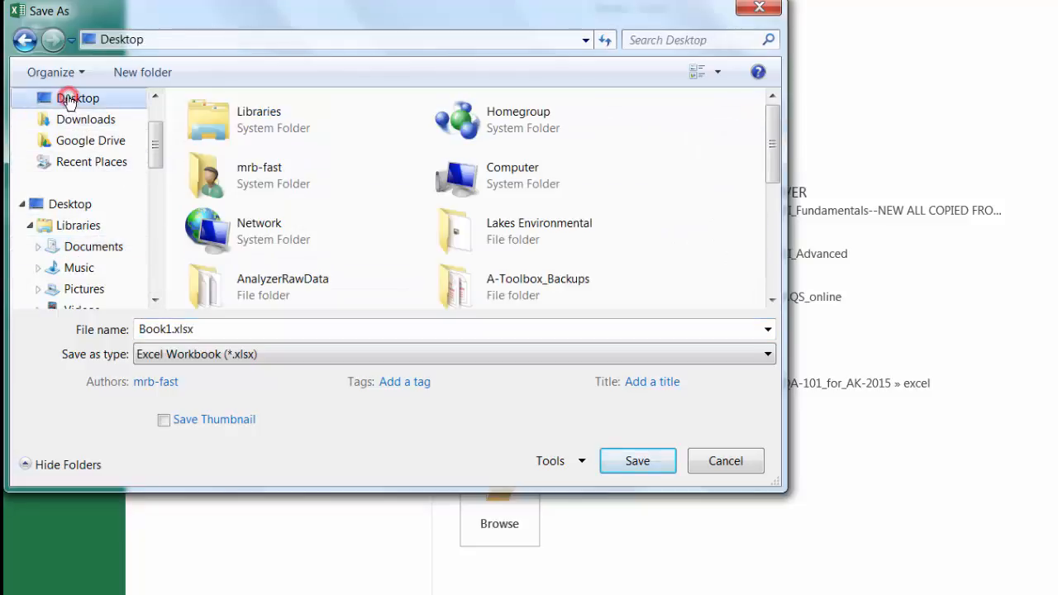
{"action": "left_click_drag", "start_coordinate": [773, 148], "coordinate": [774, 258]}
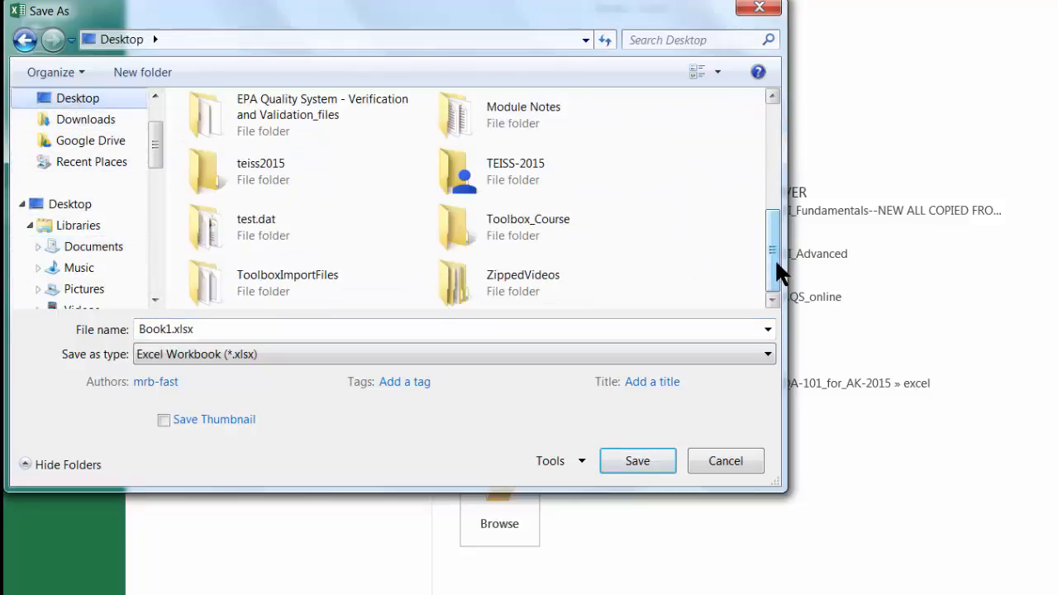
{"action": "double_click", "coordinate": [253, 276]}
{"action": "left_click", "coordinate": [253, 328]}
{"action": "type", "text": "ConvertedSiteS46_Meteorological"}
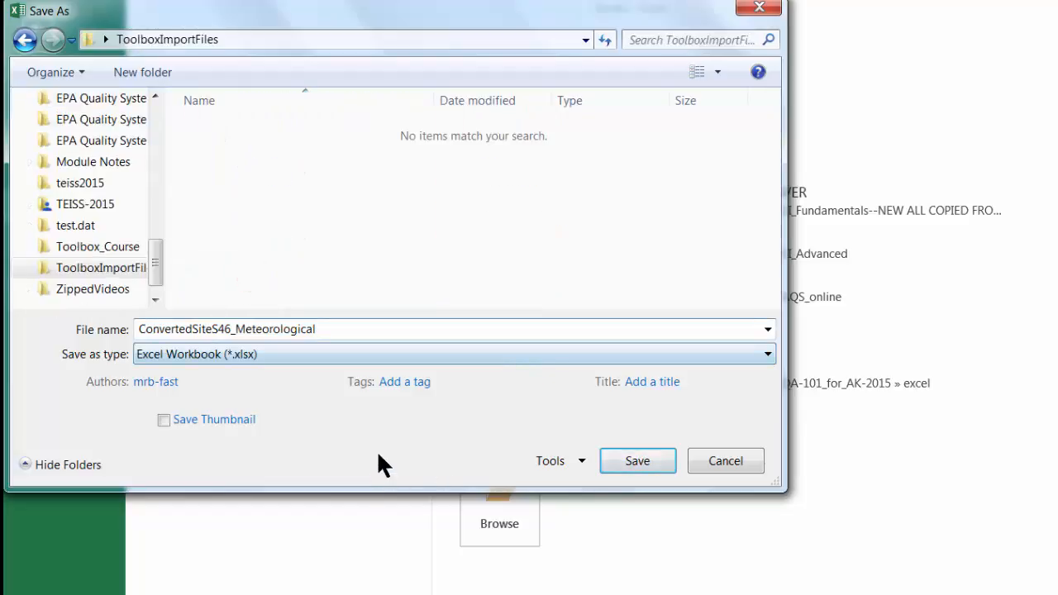
{"action": "left_click", "coordinate": [764, 354]}
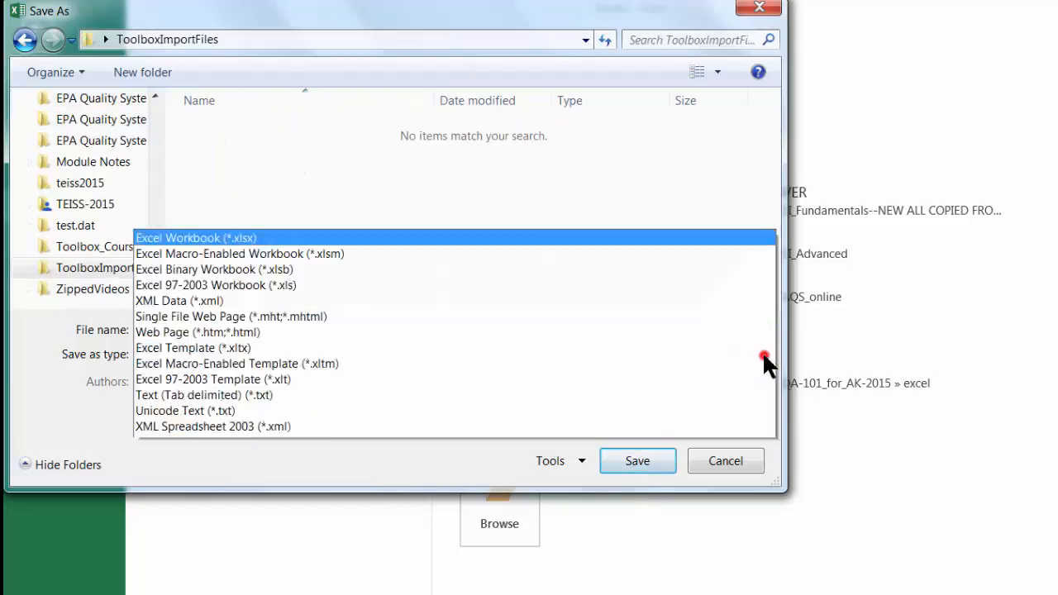
{"action": "left_click", "coordinate": [631, 225]}
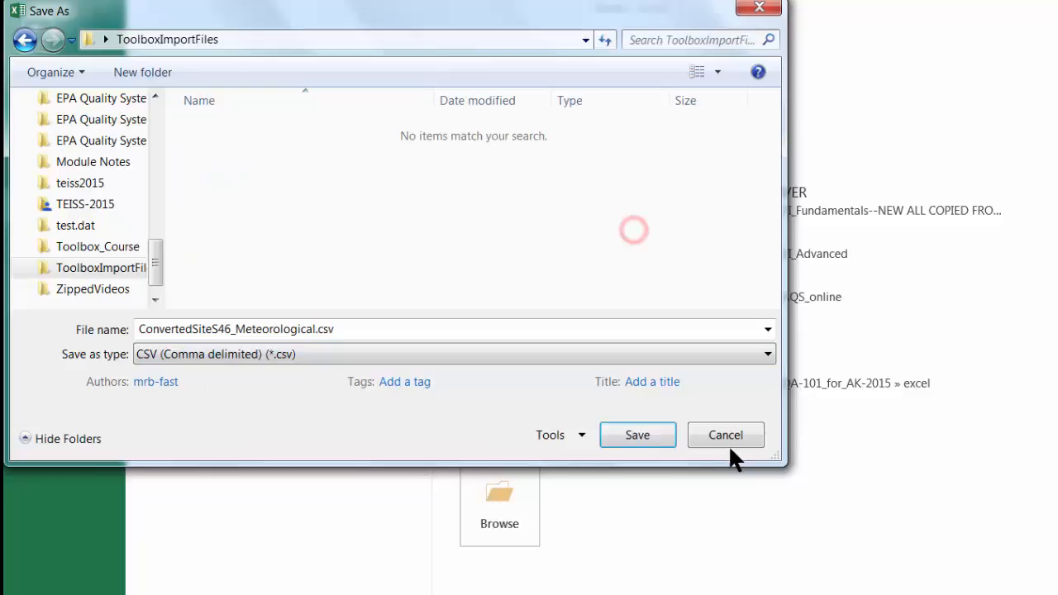
{"action": "left_click", "coordinate": [661, 442]}
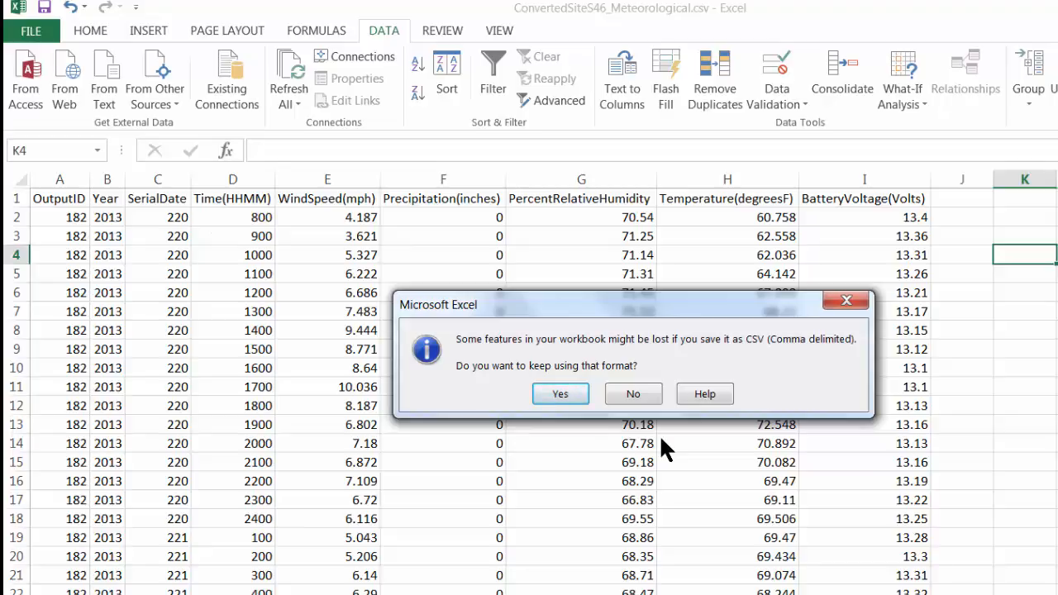
- Keep the CSV format, then close Excel choosing Don't Save
{"action": "left_click", "coordinate": [558, 394]}
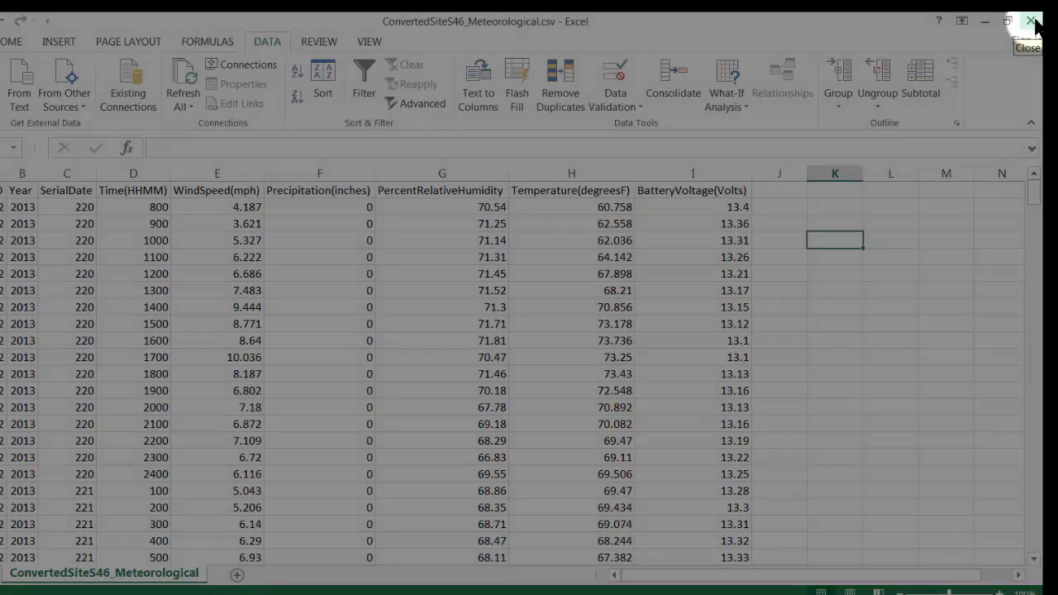
{"action": "left_click", "coordinate": [1030, 21]}
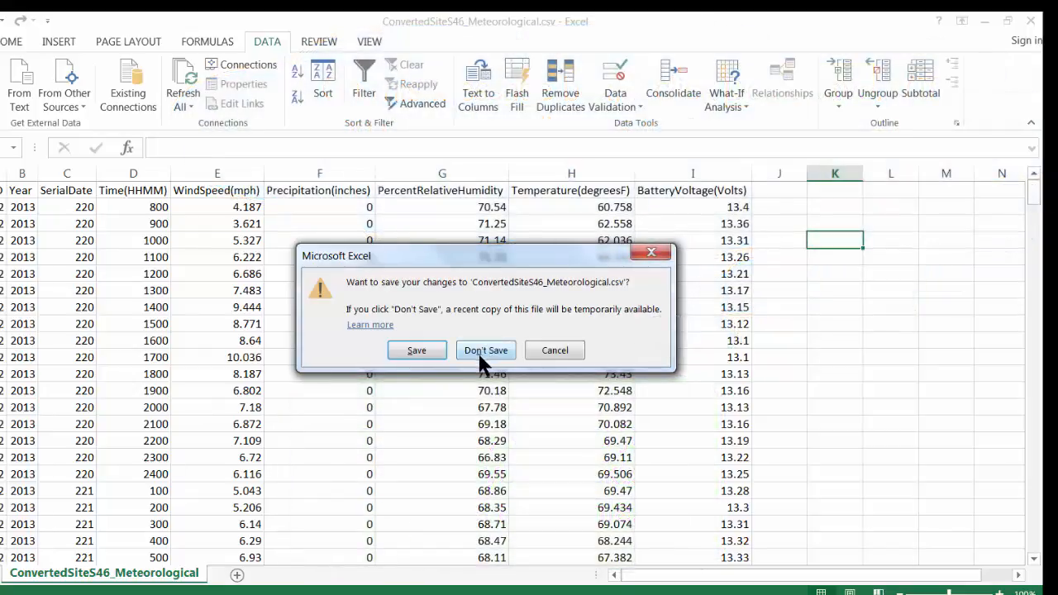
{"action": "left_click", "coordinate": [477, 353]}
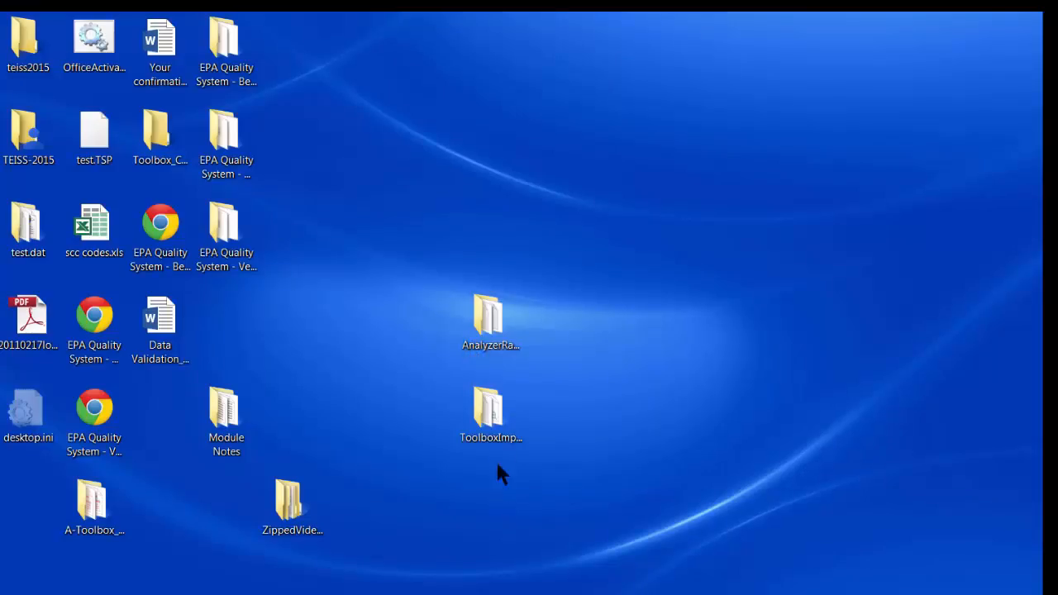
- Open the desktop's ToolboxImportFiles folder and select ConvertedSiteS46_Meteorological.csv
{"action": "double_click", "coordinate": [485, 415]}
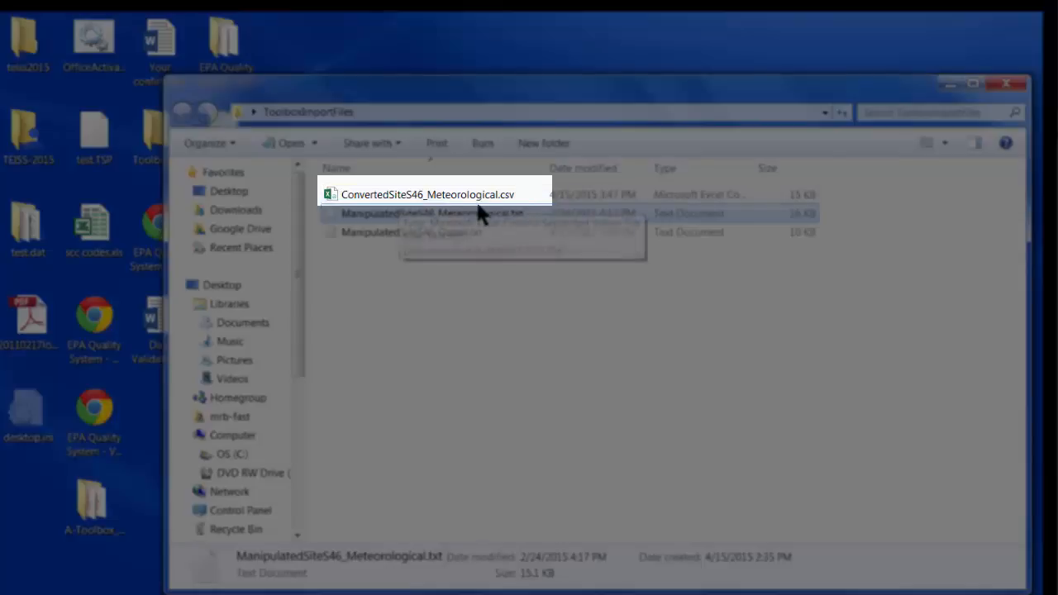
{"action": "left_click", "coordinate": [395, 198]}
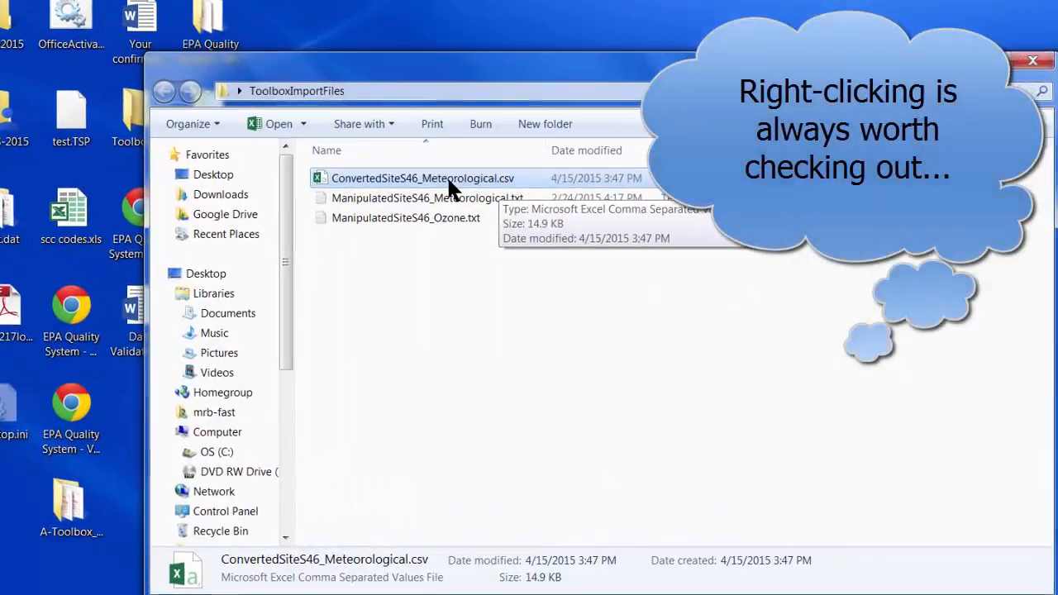
- Change the file's extension from csv to txt, accepting the extension-change warning
{"action": "right_click", "coordinate": [451, 191]}
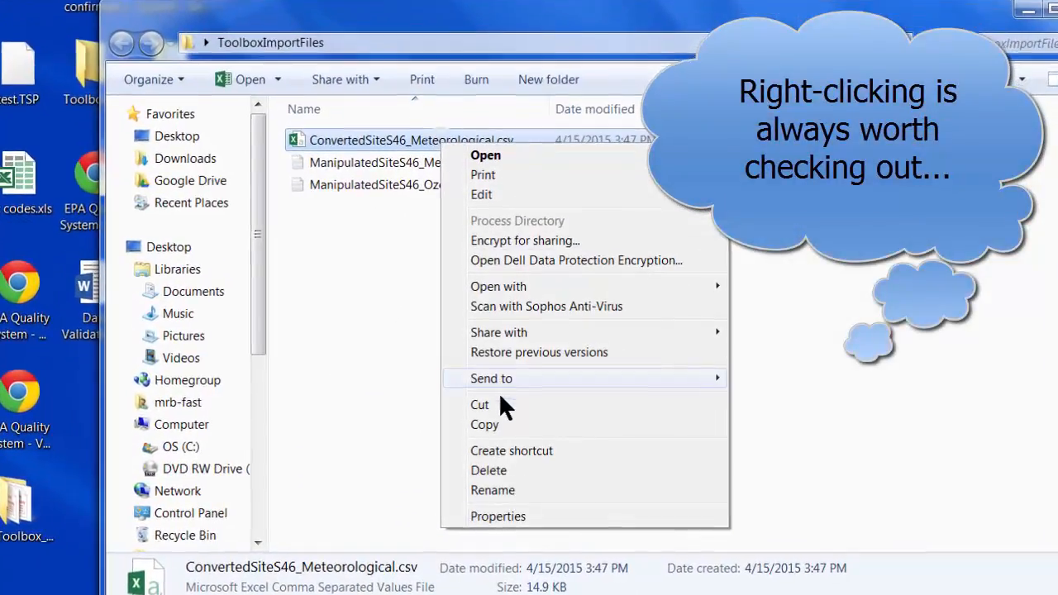
{"action": "left_click", "coordinate": [493, 489]}
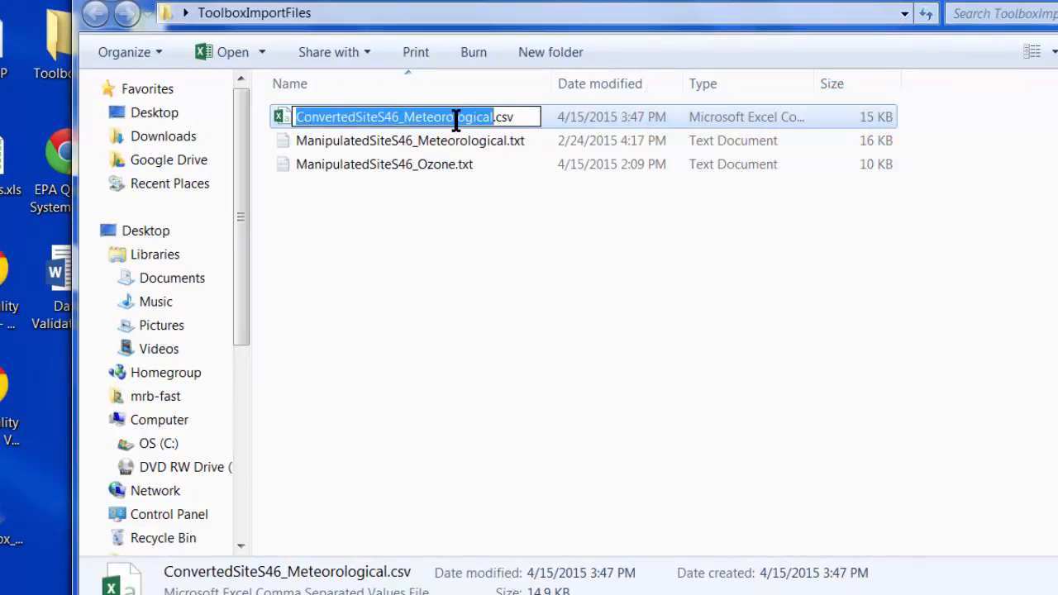
{"action": "left_click", "coordinate": [498, 114]}
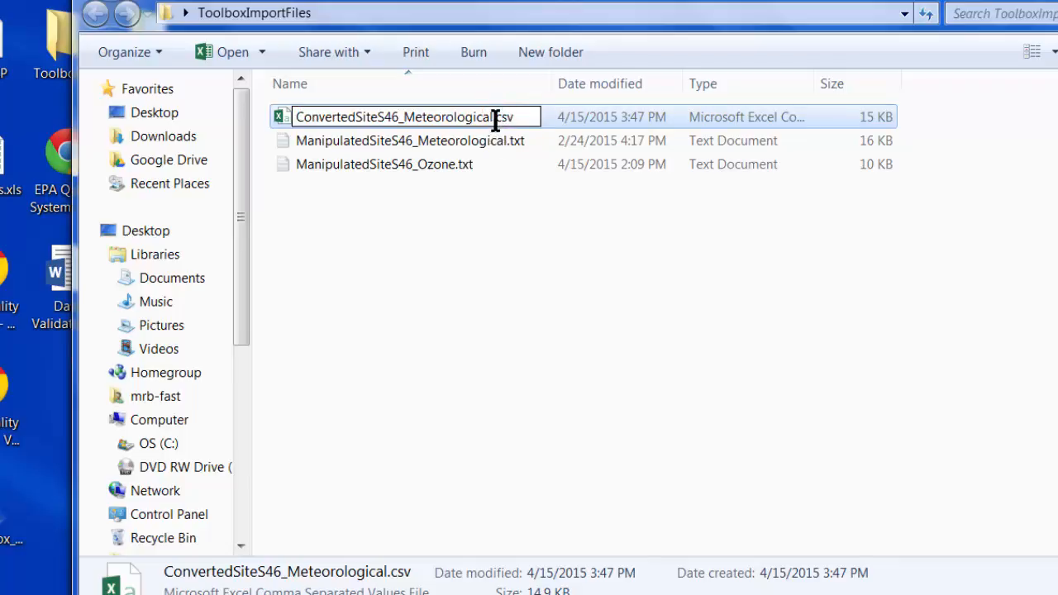
{"action": "left_click_drag", "start_coordinate": [497, 116], "coordinate": [512, 119]}
{"action": "type", "text": "txt"}
{"action": "key", "text": "Return"}
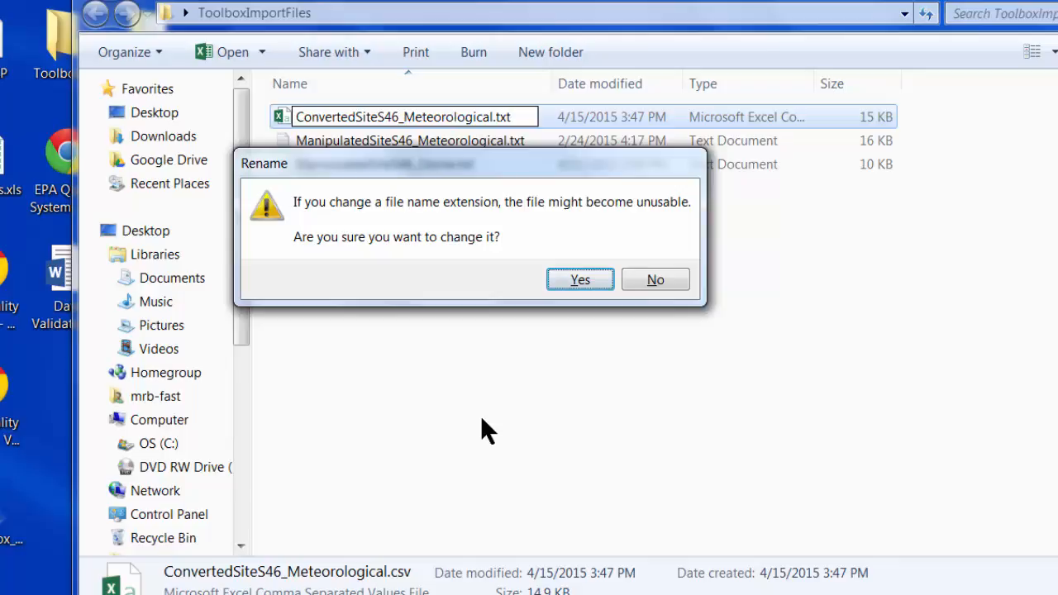
{"action": "left_click", "coordinate": [592, 270]}
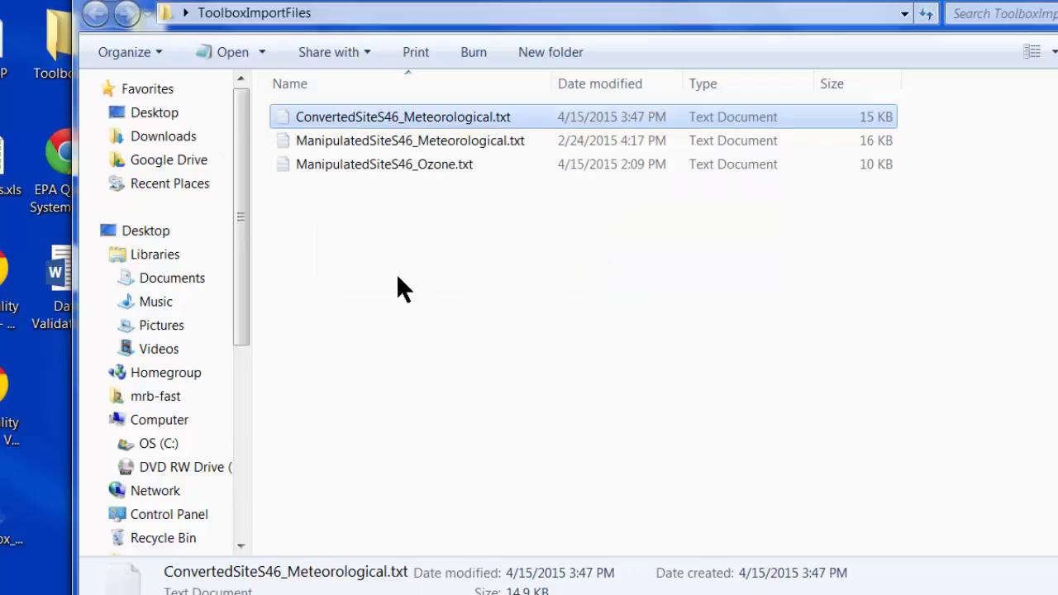
{"action": "left_click", "coordinate": [458, 274]}
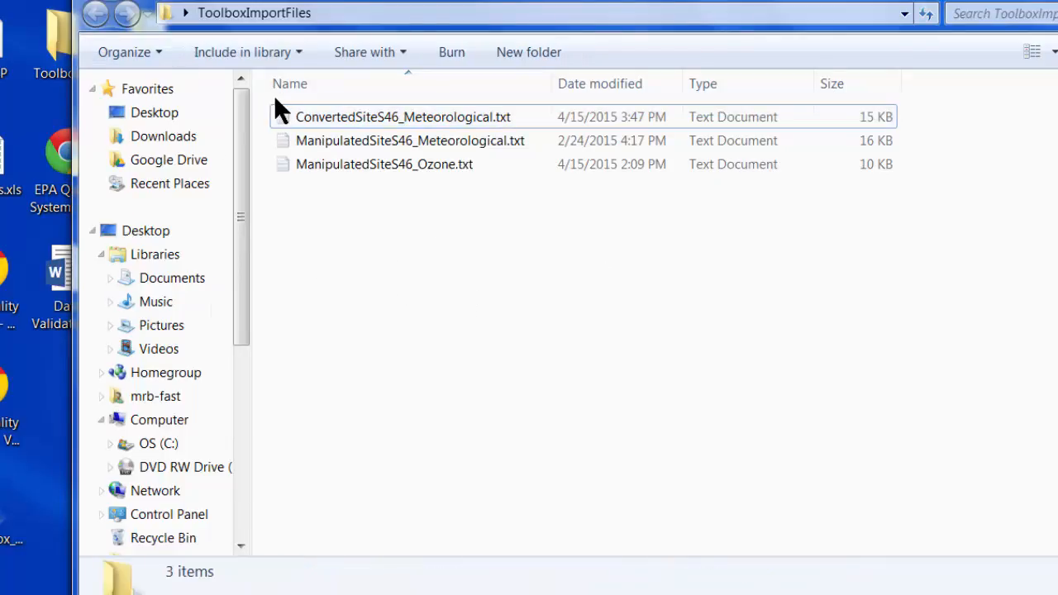
{"action": "double_click", "coordinate": [317, 112]}
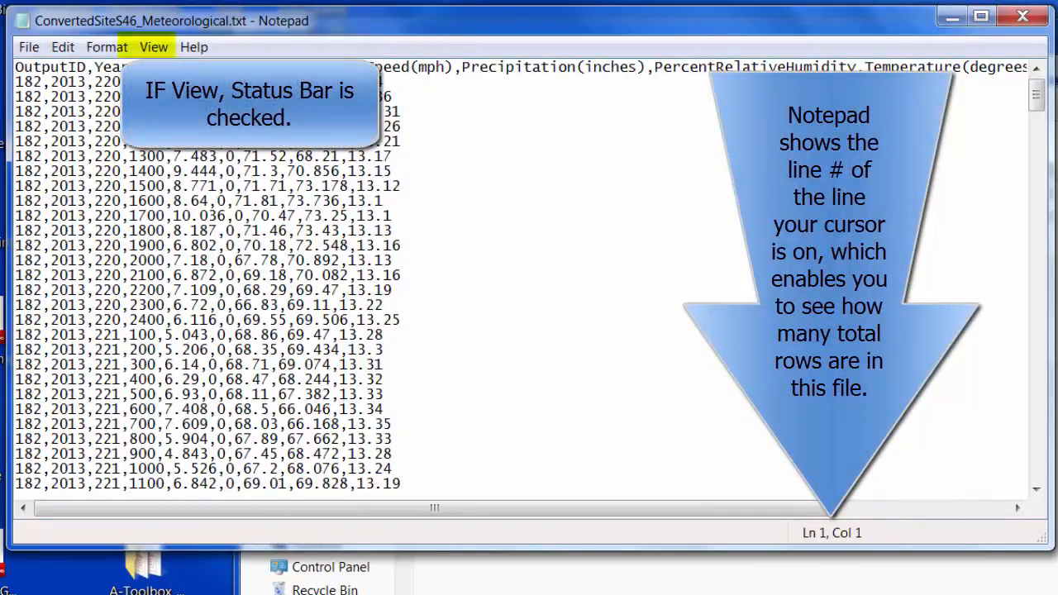
{"action": "left_click", "coordinate": [1009, 22]}
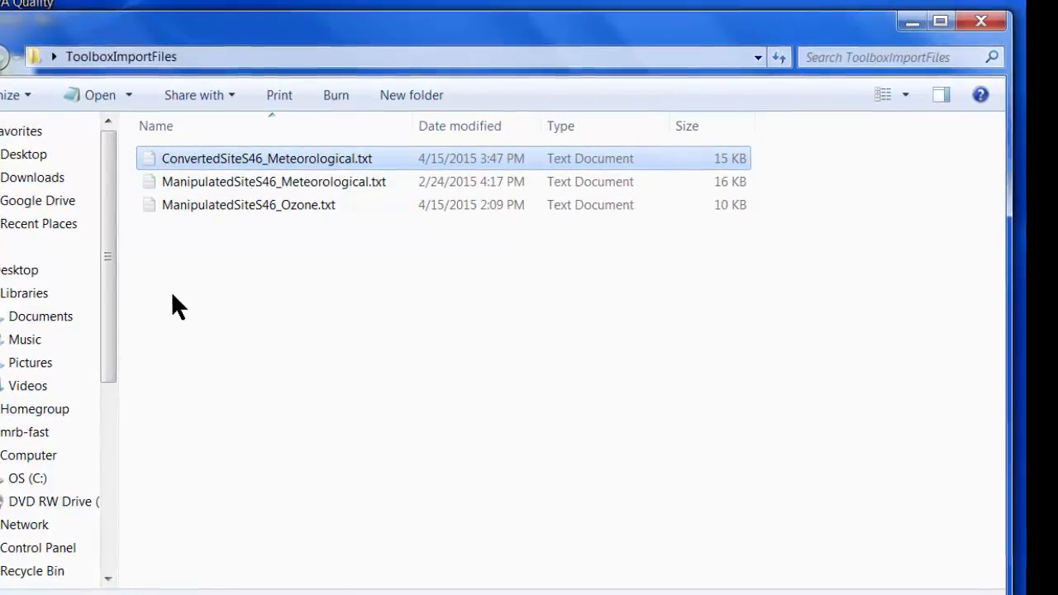
- Delete ManipulatedSiteS46_Meteorological.txt to the Recycle Bin, then select ConvertedSiteS46_Meteorological.txt
{"action": "left_click", "coordinate": [196, 178]}
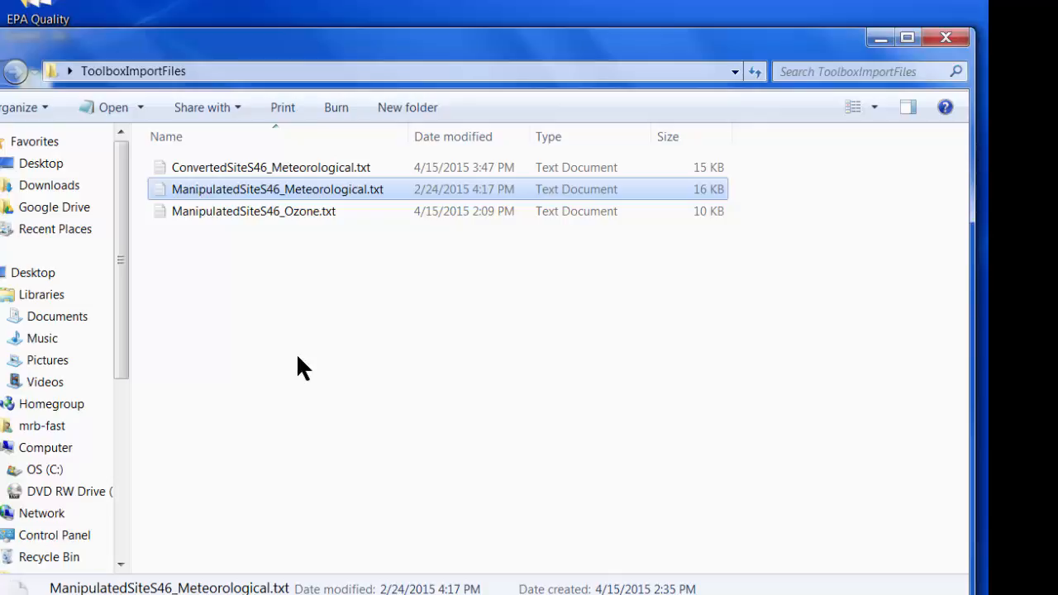
{"action": "key", "text": "Delete"}
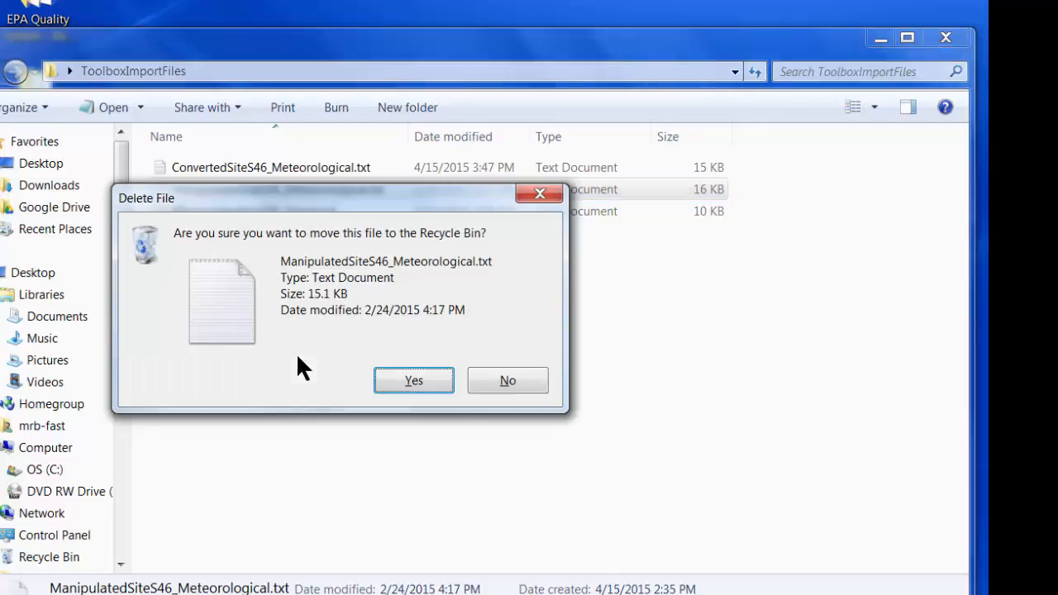
{"action": "left_click", "coordinate": [396, 384]}
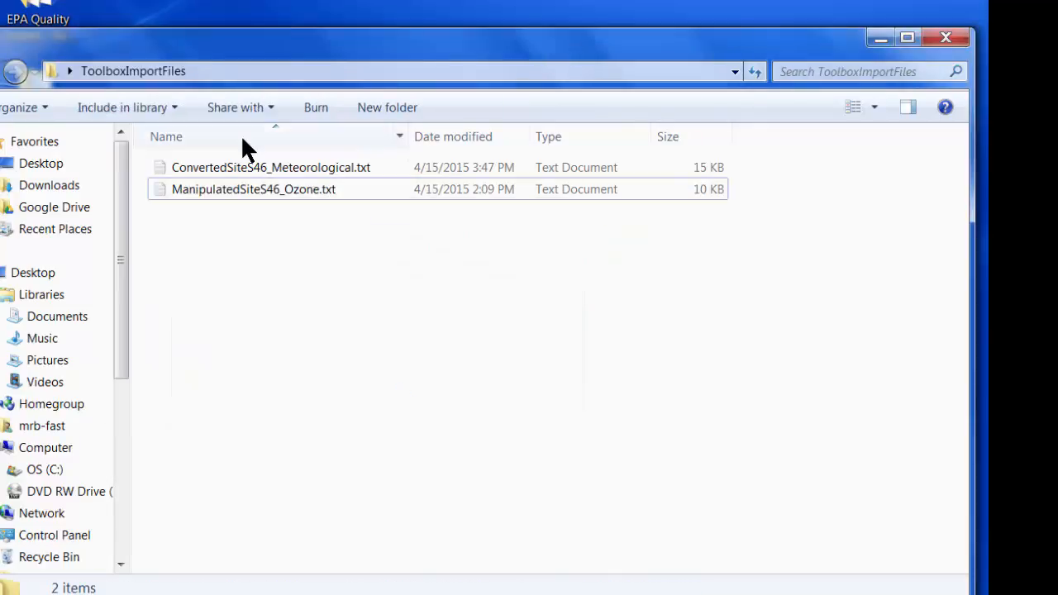
{"action": "left_click", "coordinate": [183, 165]}
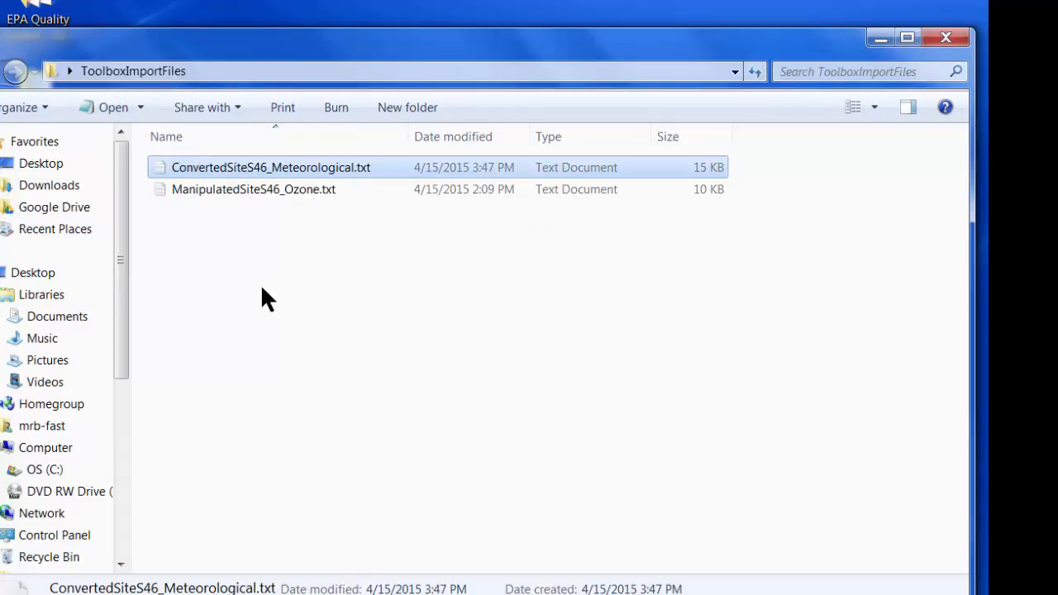
{"action": "double_click", "coordinate": [182, 169]}
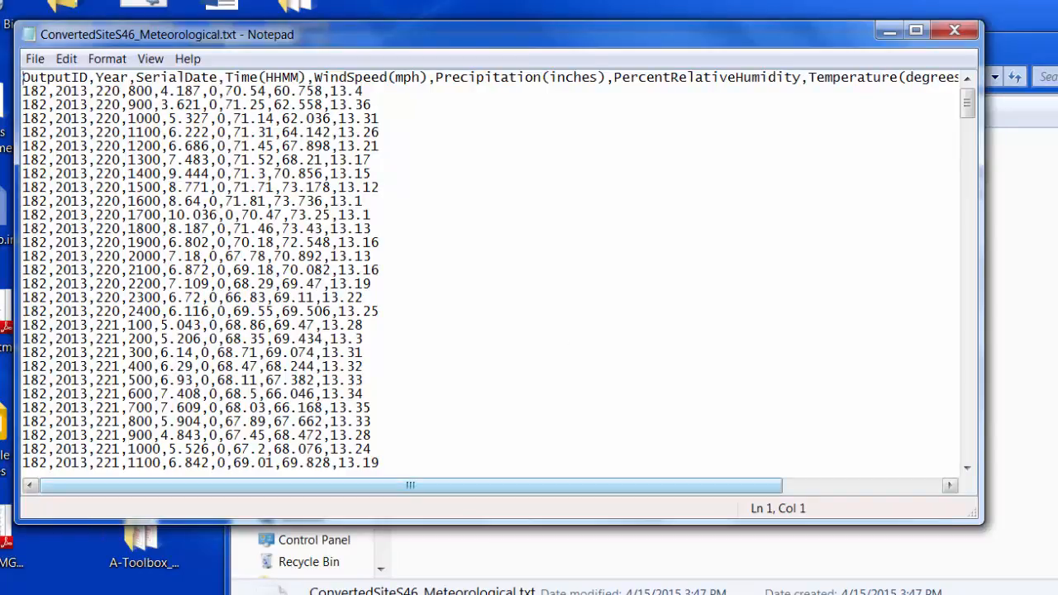
{"action": "mouse_move", "coordinate": [578, 593]}
{"action": "left_click", "coordinate": [578, 562]}
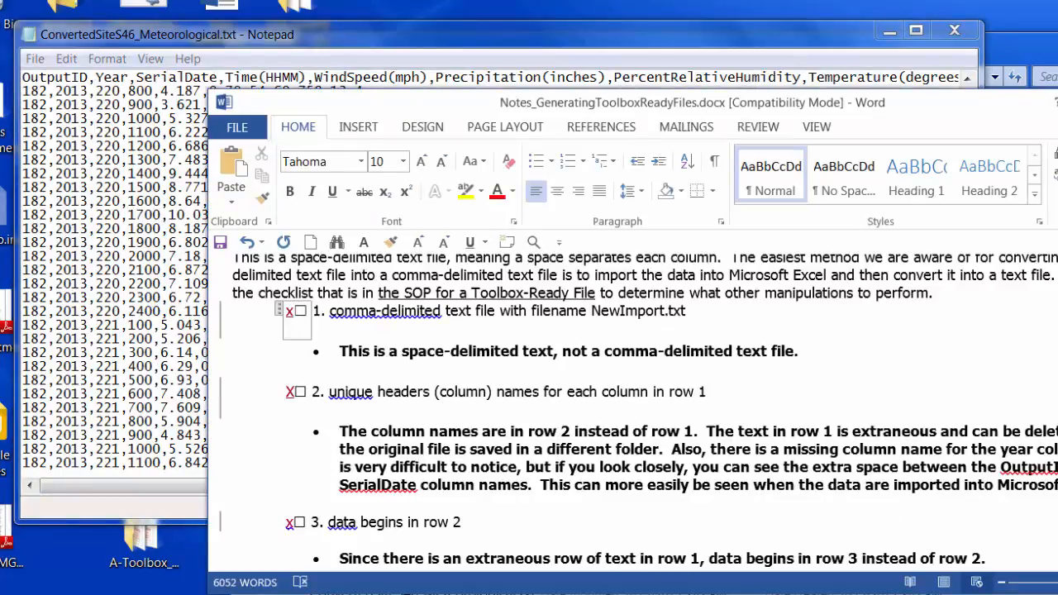
{"action": "left_click", "coordinate": [1057, 102]}
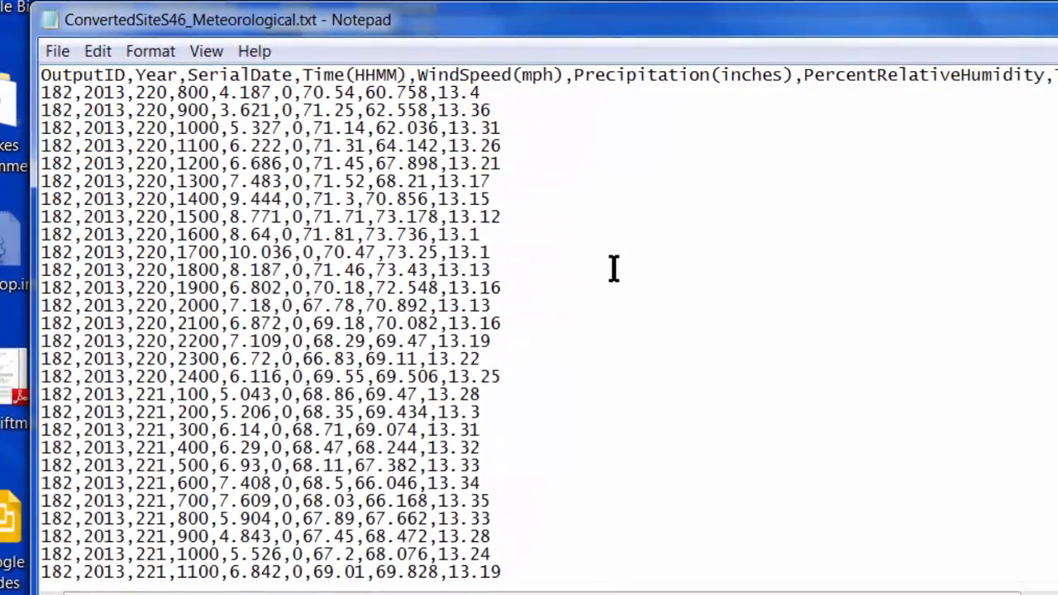
- Add a 0 after '0.' in the first data row so precipitation reads 0.0
{"action": "type", "text": "0"}
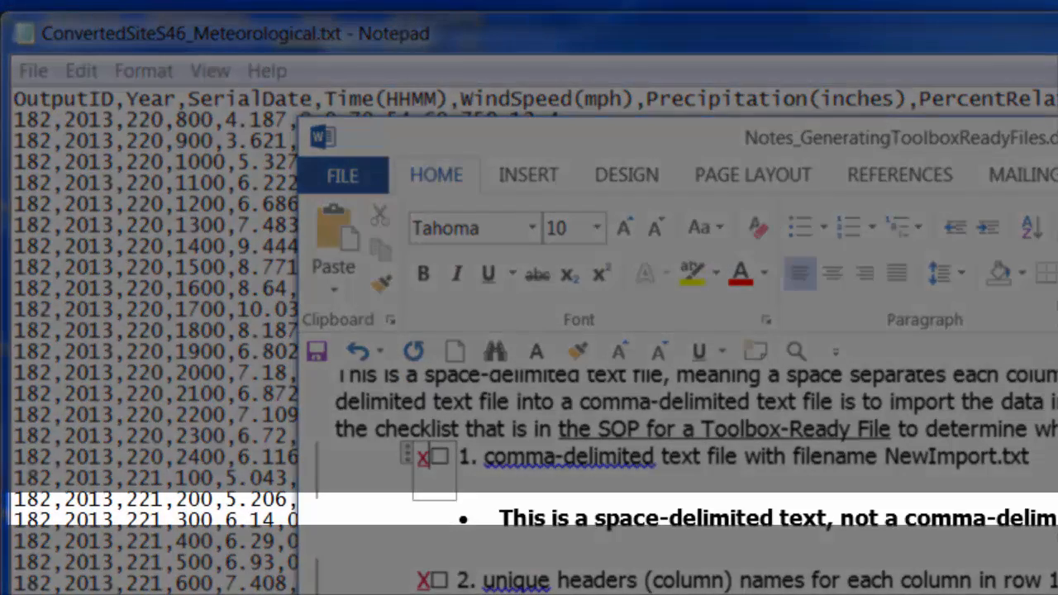
{"action": "scroll", "coordinate": [677, 479], "scroll_direction": "down", "scroll_amount": 5}
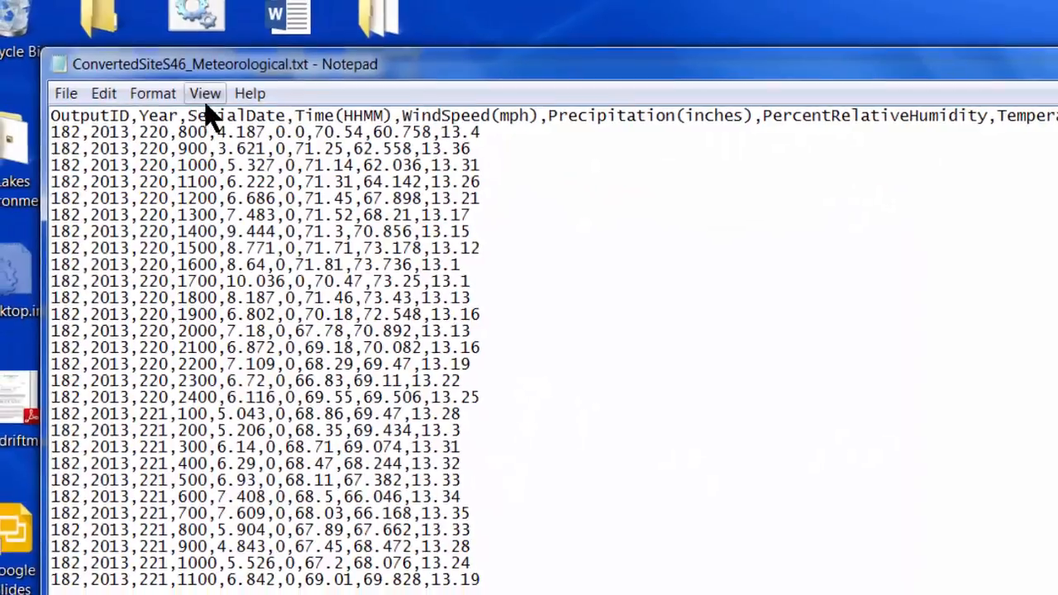
- With the status bar shown, confirm the last row (day 234, 700) is Ln 337
{"action": "left_click", "coordinate": [207, 82]}
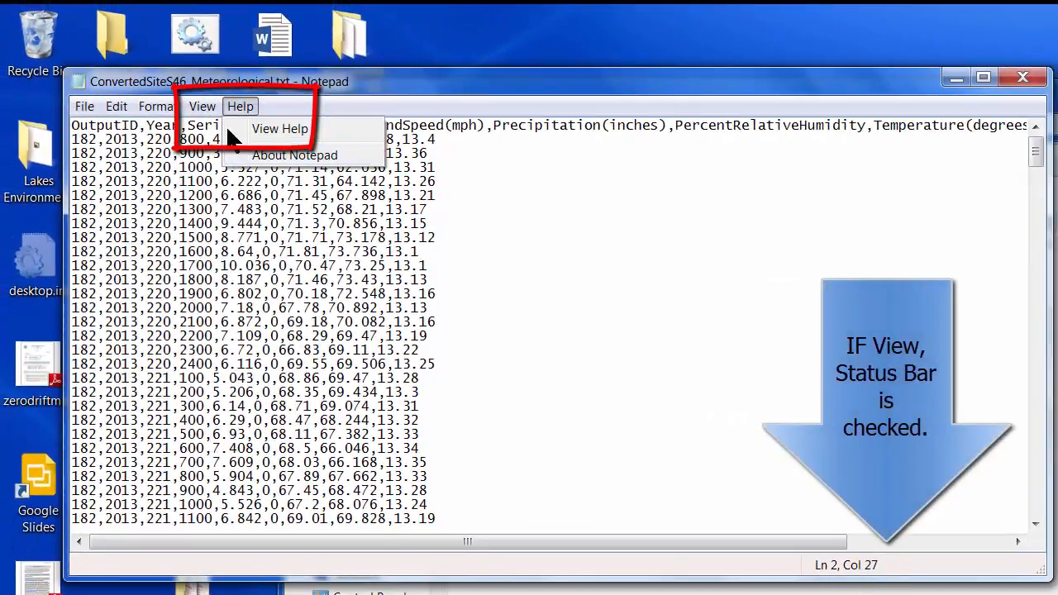
{"action": "mouse_move", "coordinate": [204, 102]}
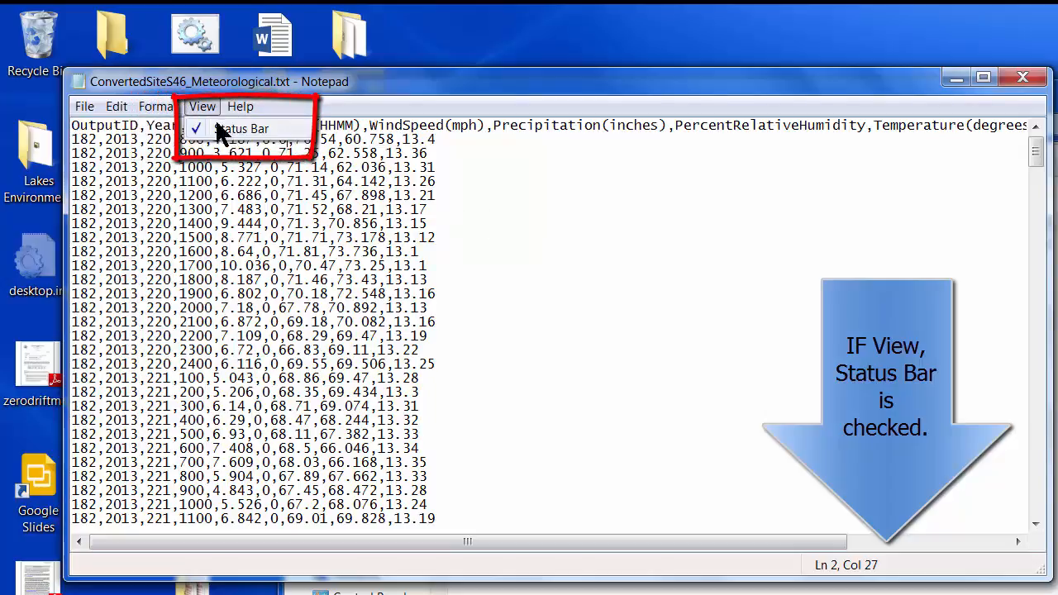
{"action": "mouse_move", "coordinate": [241, 105]}
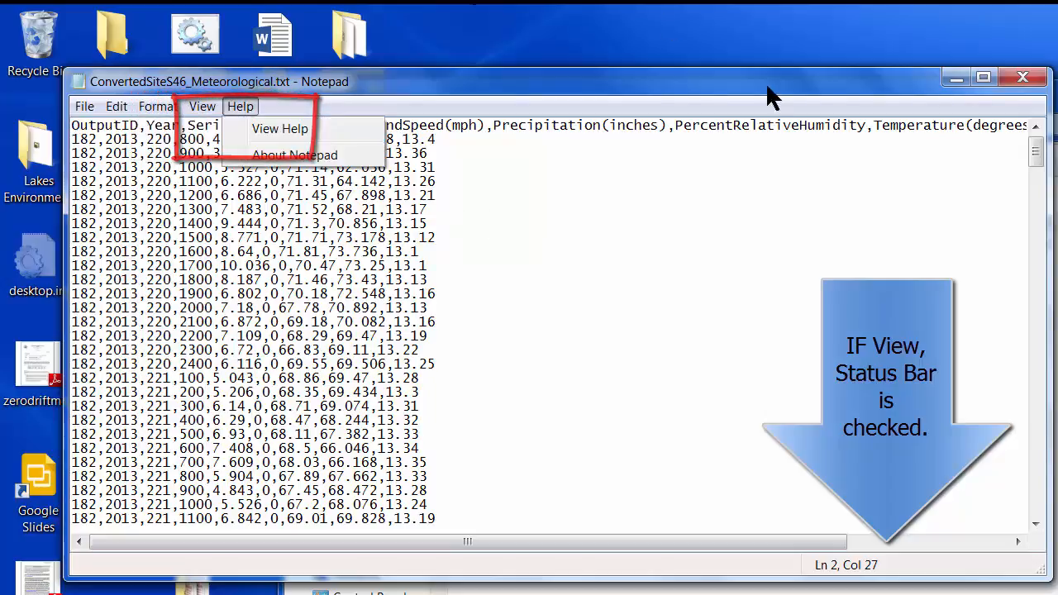
{"action": "left_click", "coordinate": [1033, 157]}
{"action": "left_click_drag", "start_coordinate": [1033, 157], "coordinate": [1048, 519]}
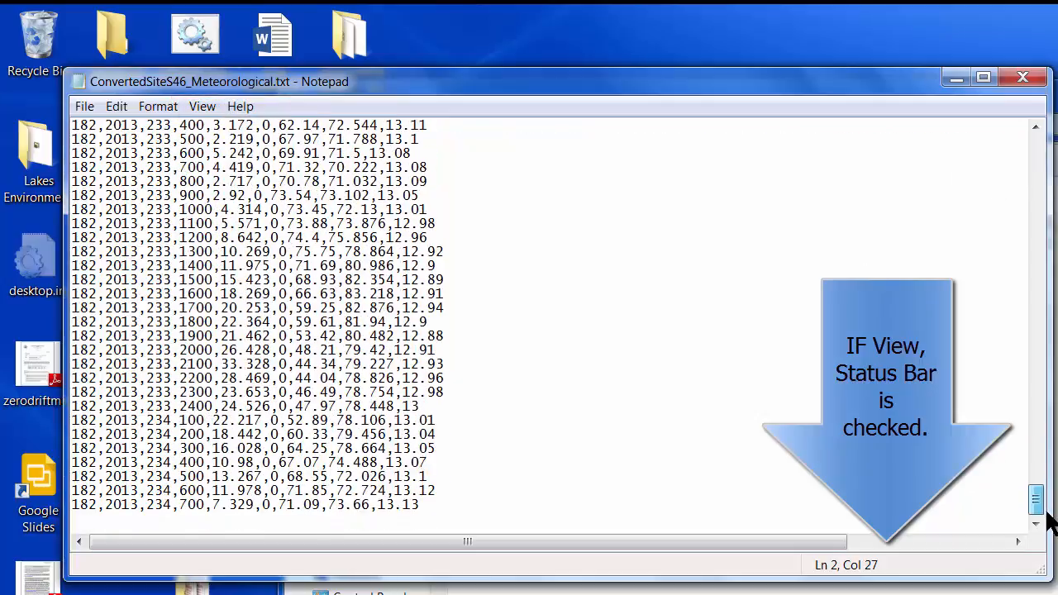
{"action": "left_click", "coordinate": [454, 507]}
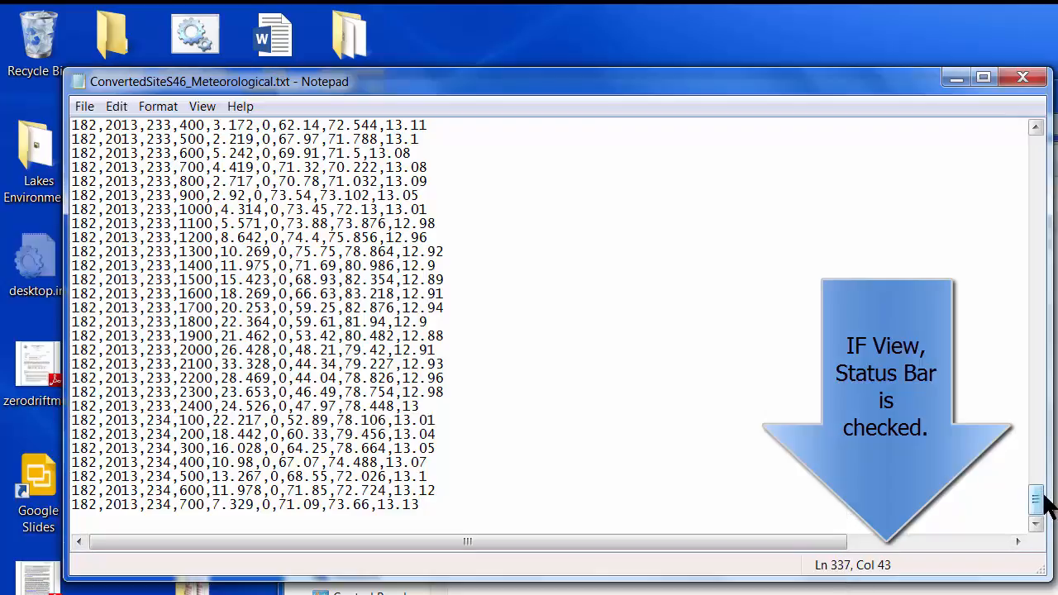
{"action": "left_click_drag", "start_coordinate": [1039, 504], "coordinate": [1023, 147]}
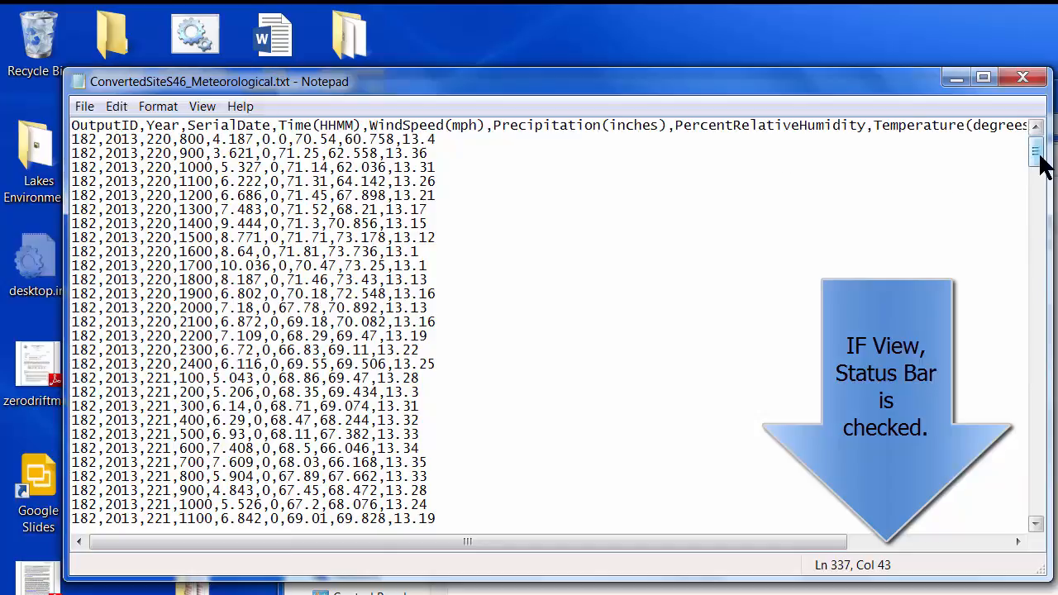
{"action": "left_click_drag", "start_coordinate": [1040, 161], "coordinate": [1049, 523]}
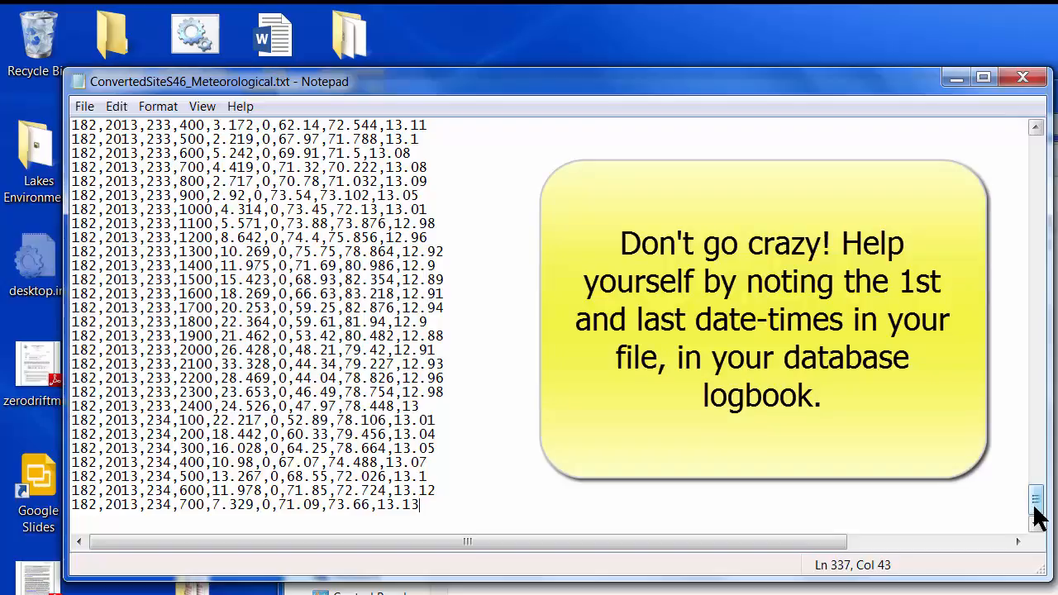
{"action": "left_click_drag", "start_coordinate": [1038, 516], "coordinate": [1015, 147]}
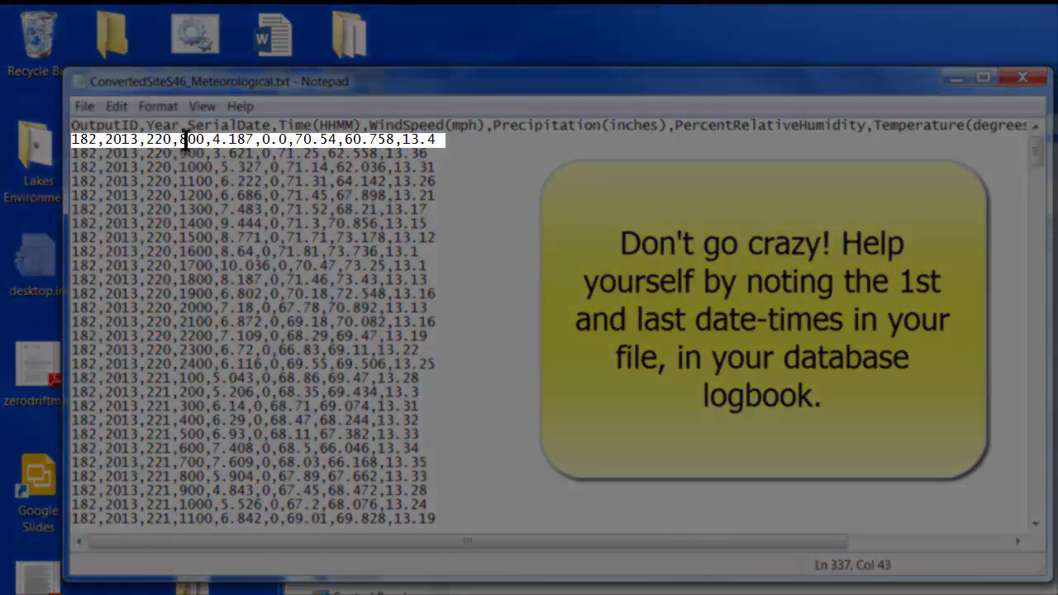
- Scroll the Notepad data top to bottom and sideways to check the date-times and column units
{"action": "left_click_drag", "start_coordinate": [1042, 157], "coordinate": [1054, 505]}
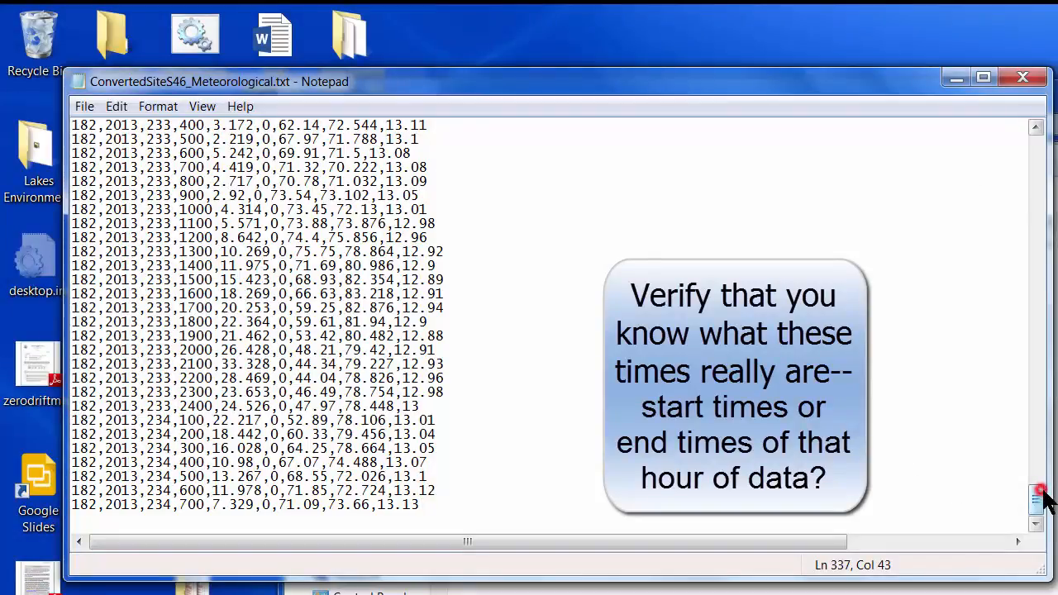
{"action": "left_click_drag", "start_coordinate": [1035, 496], "coordinate": [1032, 148]}
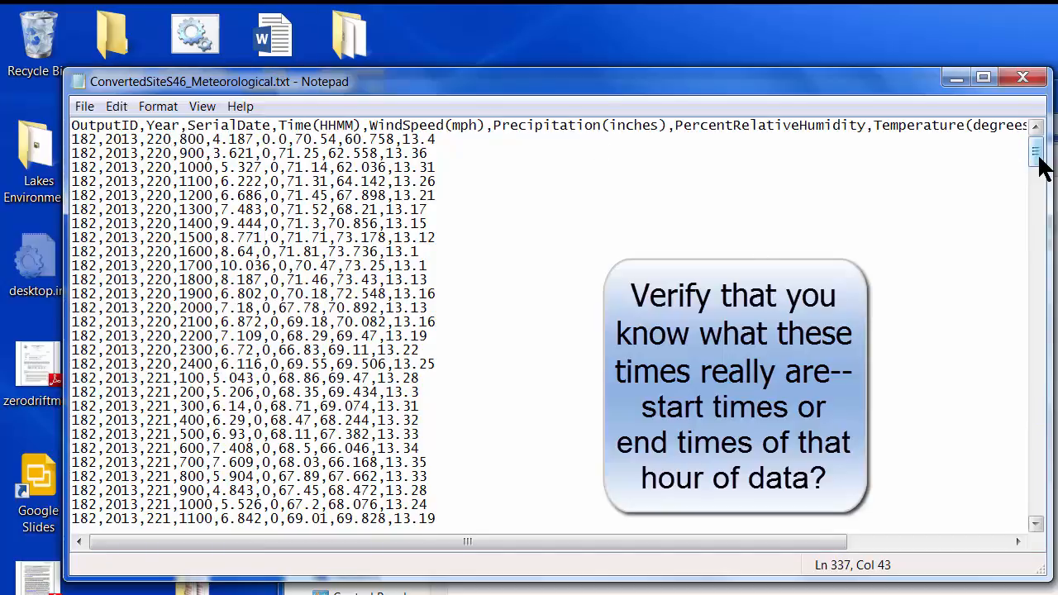
{"action": "left_click_drag", "start_coordinate": [1037, 157], "coordinate": [1037, 496]}
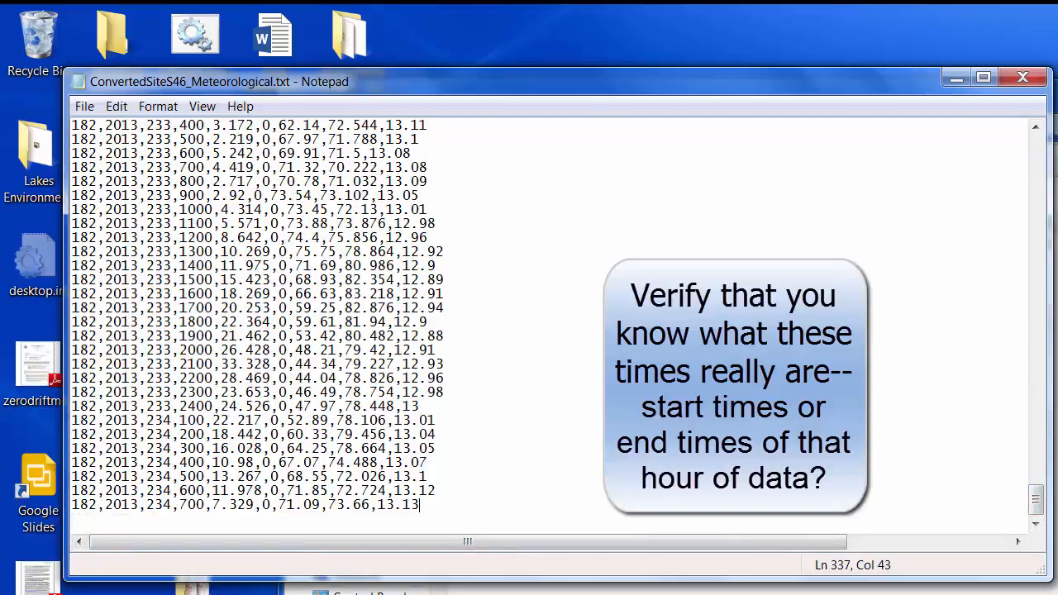
{"action": "left_click_drag", "start_coordinate": [1036, 505], "coordinate": [1035, 154]}
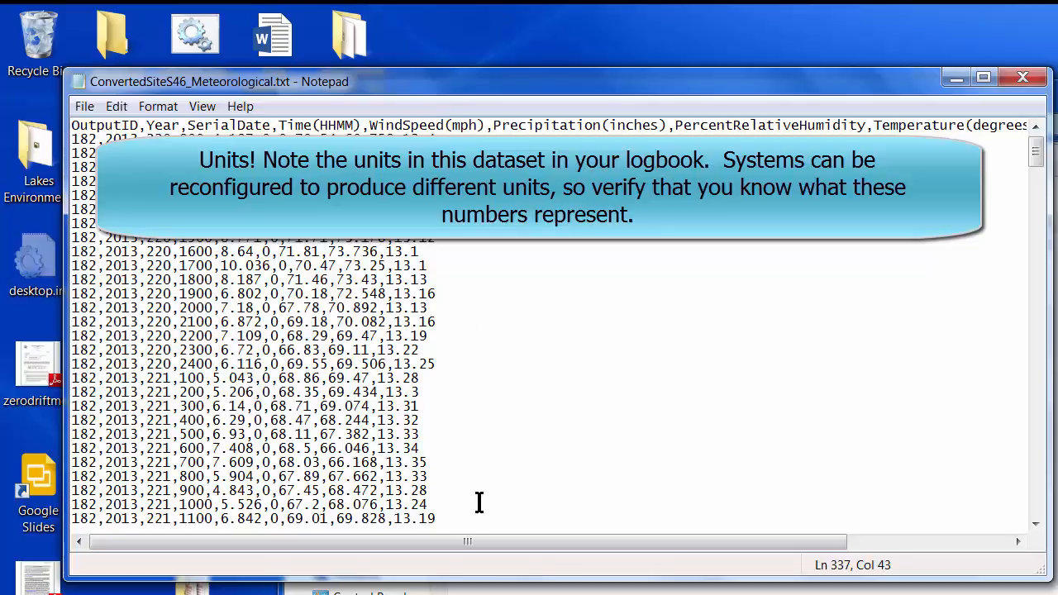
{"action": "left_click_drag", "start_coordinate": [488, 544], "coordinate": [587, 547]}
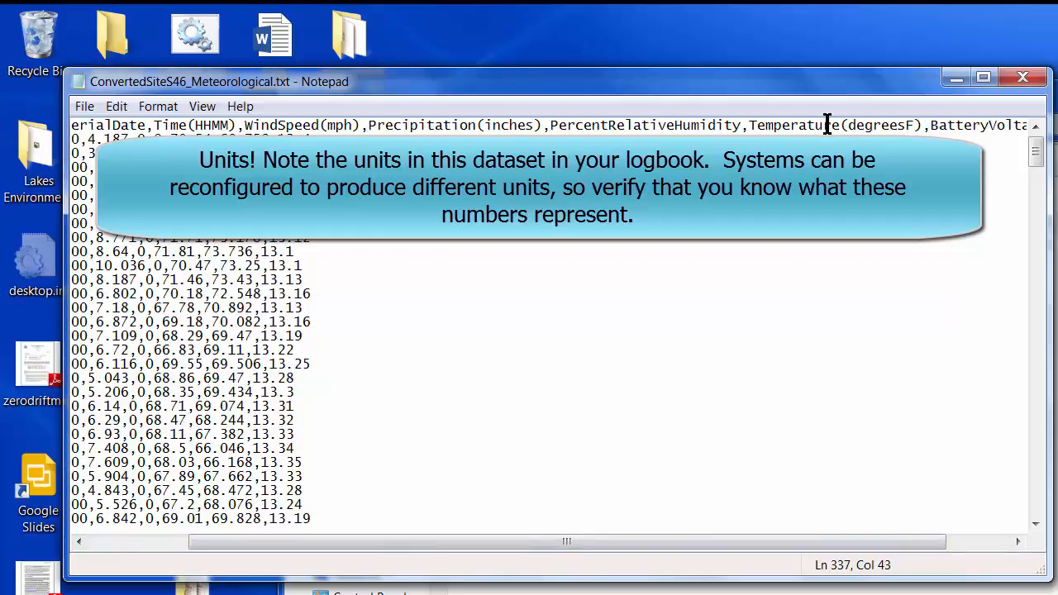
{"action": "left_click", "coordinate": [166, 542]}
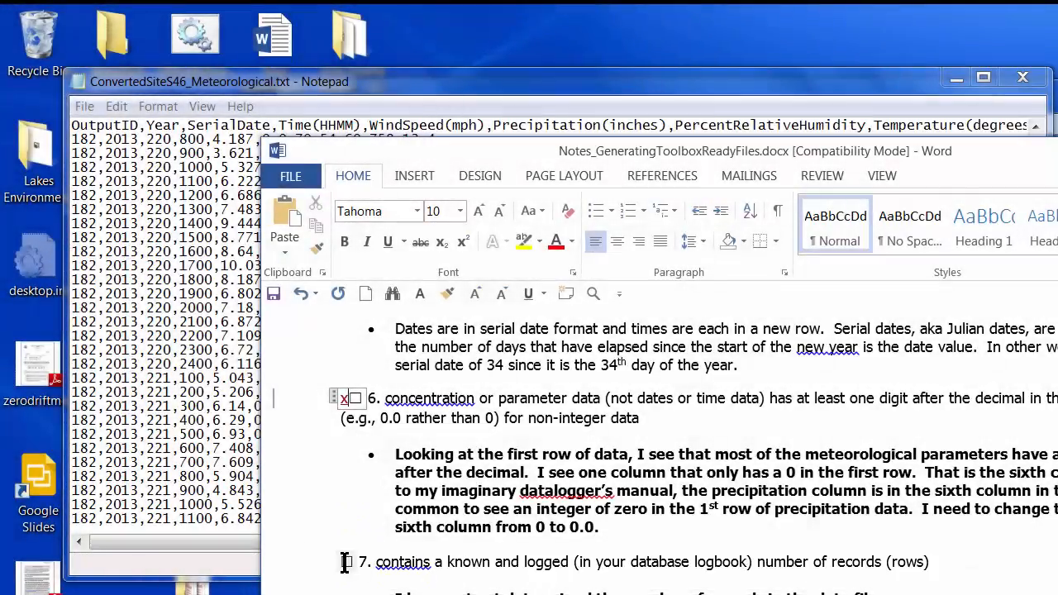
- Tick Word checklist item 7, the logged record count, with an x
{"action": "left_click", "coordinate": [337, 560]}
{"action": "type", "text": "x"}
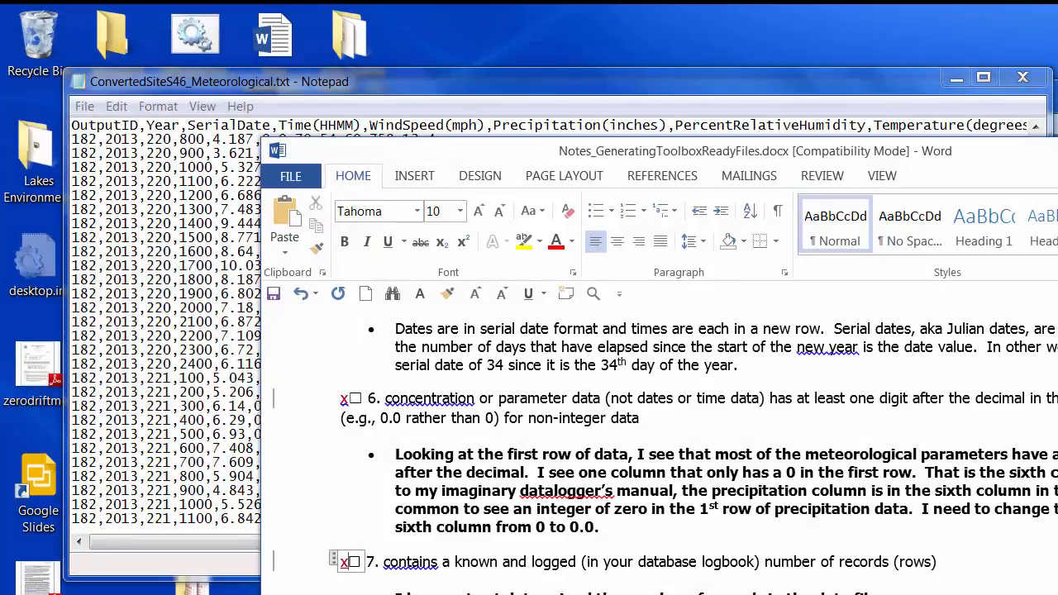
{"action": "scroll", "coordinate": [661, 446], "scroll_direction": "down", "scroll_amount": 5}
{"action": "scroll", "coordinate": [661, 446], "scroll_direction": "up", "scroll_amount": 10}
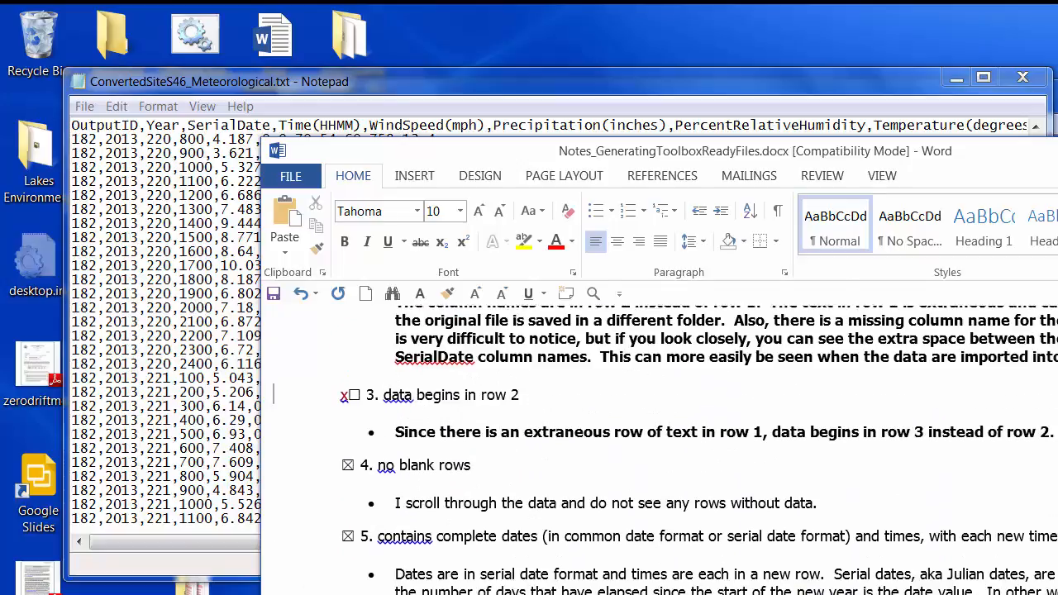
{"action": "scroll", "coordinate": [661, 446], "scroll_direction": "down", "scroll_amount": 8}
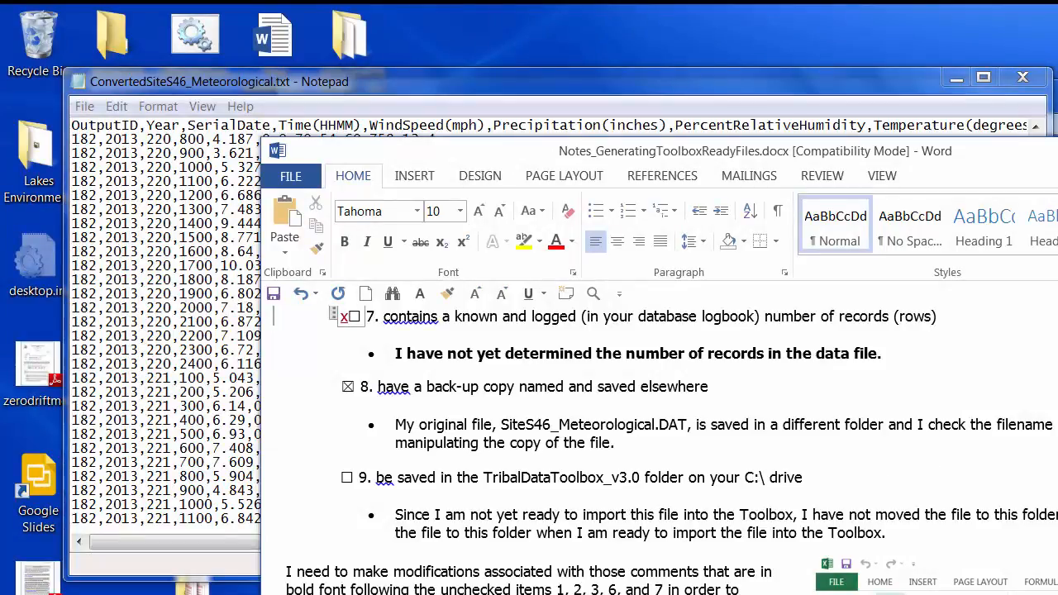
- Bring ConvertedSiteS46_Meteorological.txt back to the front in Notepad and save it
{"action": "left_click", "coordinate": [899, 96]}
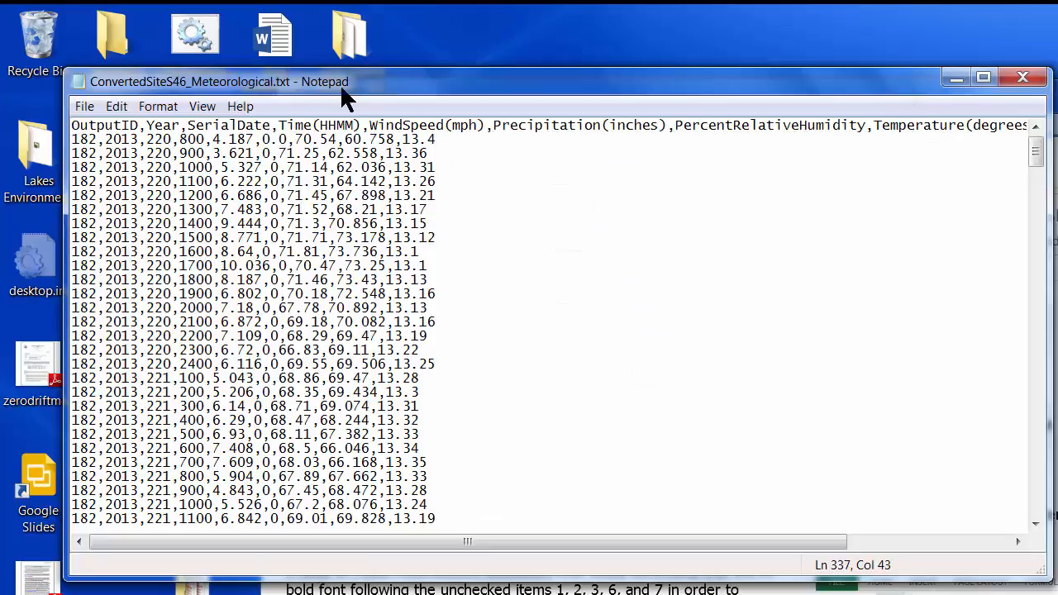
{"action": "left_click", "coordinate": [84, 109]}
{"action": "left_click", "coordinate": [114, 182]}
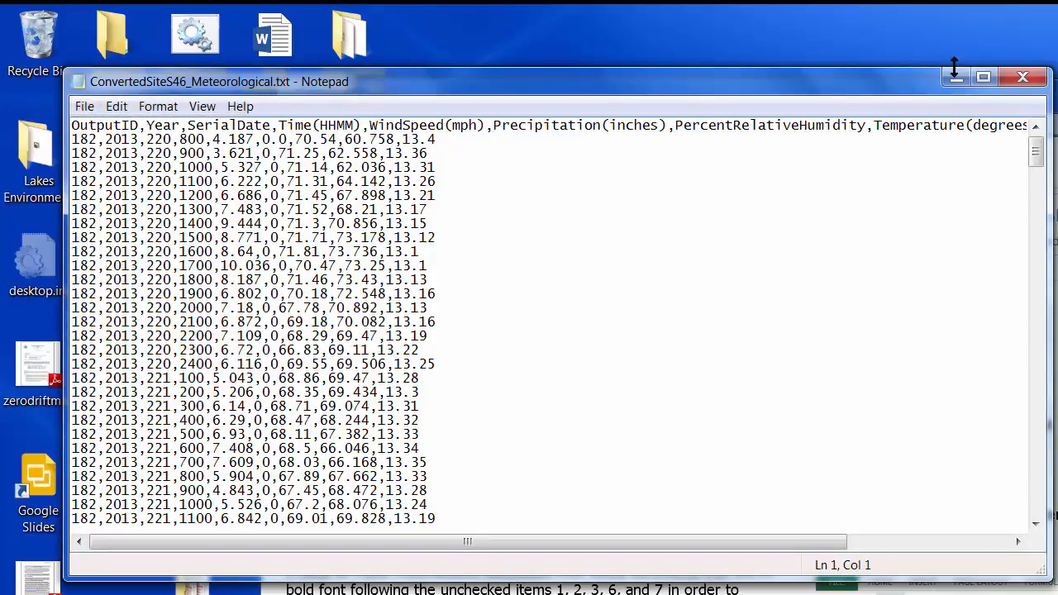